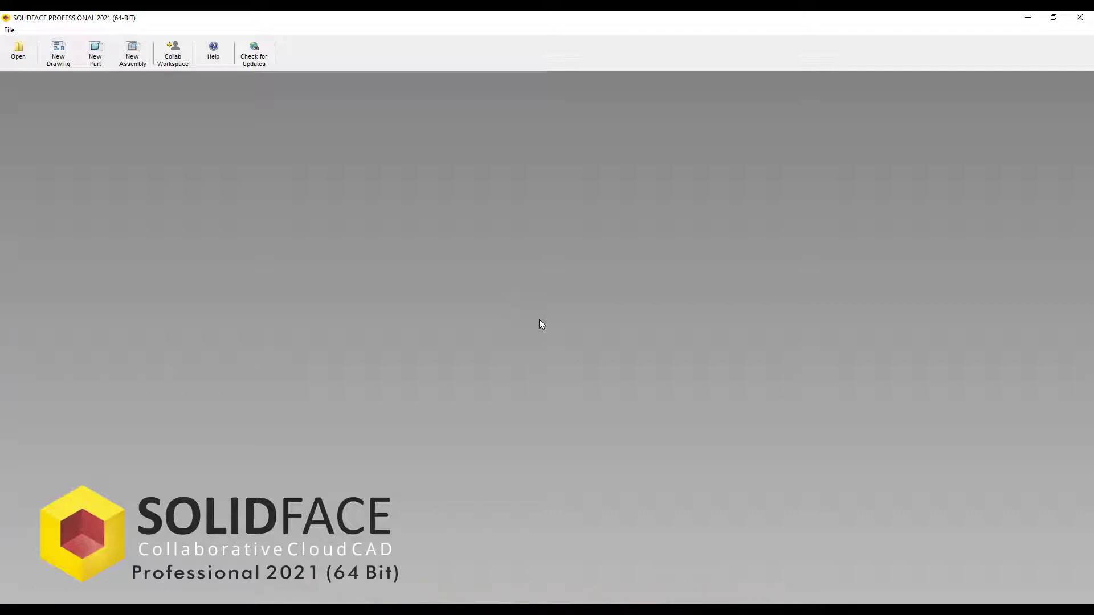
Create a new part and start a sketch on the YZ Right Plane
left_click(98, 56)
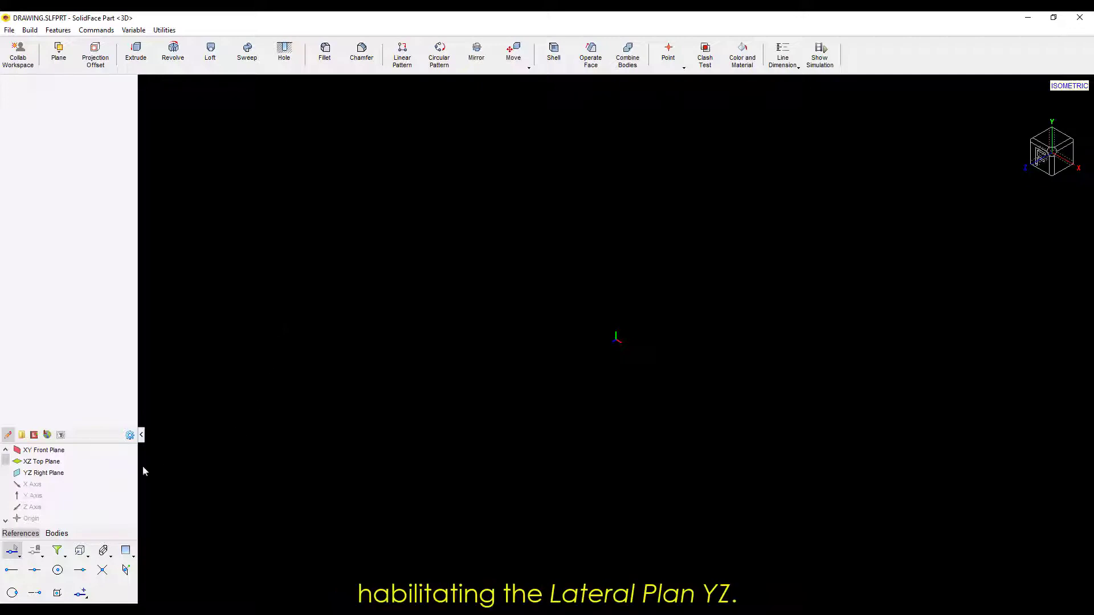
double_click(44, 473)
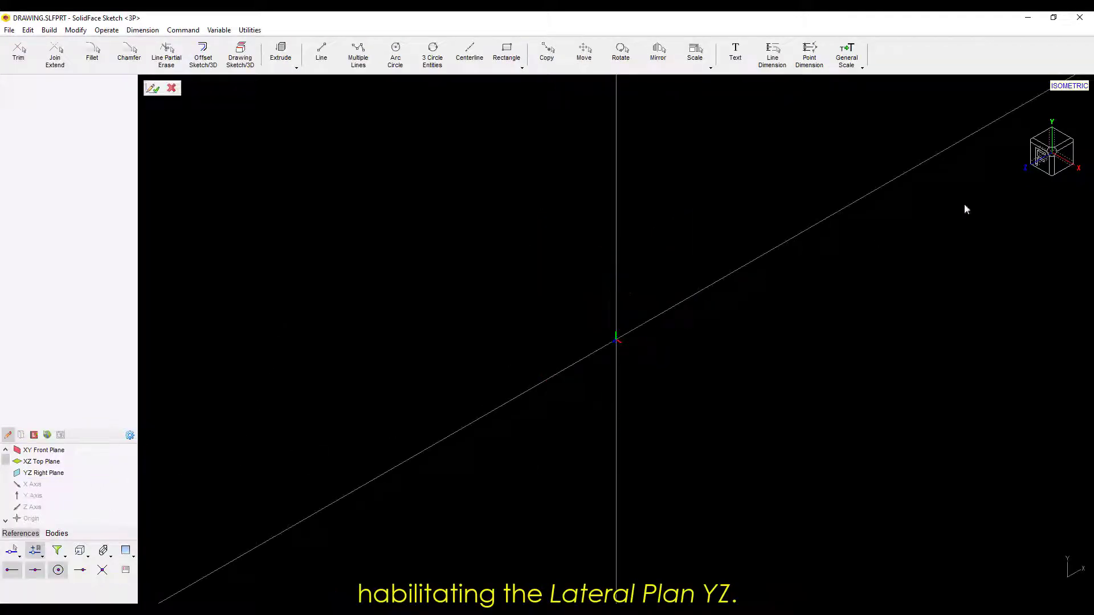
middle_click_drag(681, 305, 594, 345)
mouse_move(610, 295)
middle_mouse_down()
mouse_move(597, 306)
mouse_move(626, 287)
middle_mouse_up()
Start a Multiple Lines profile at the origin with a 33 mm line upward and an 11.5 mm line to the right
left_click(354, 58)
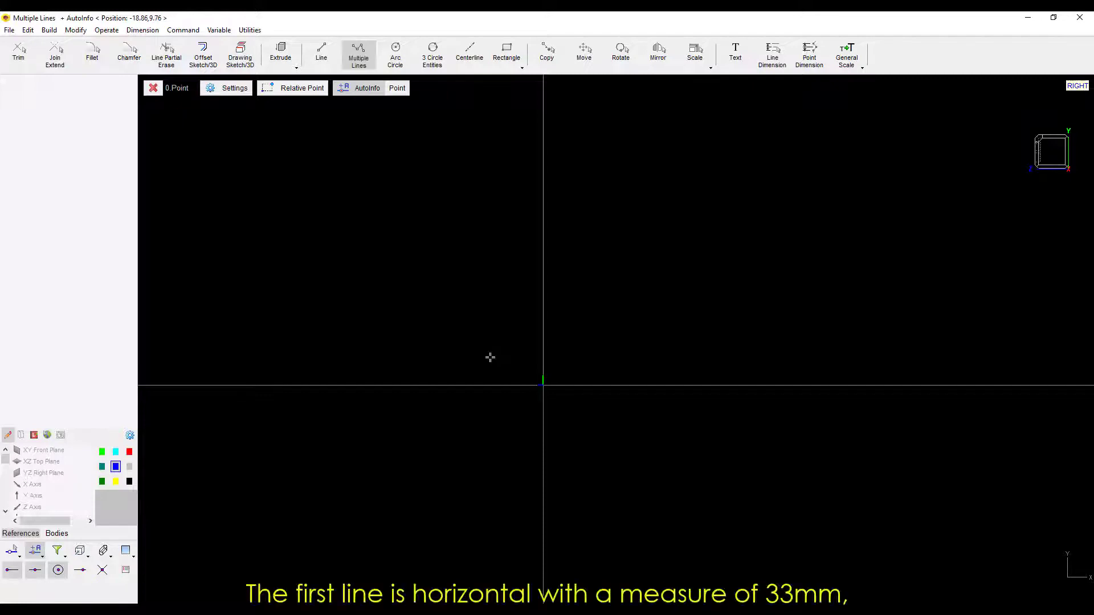
left_click(543, 387)
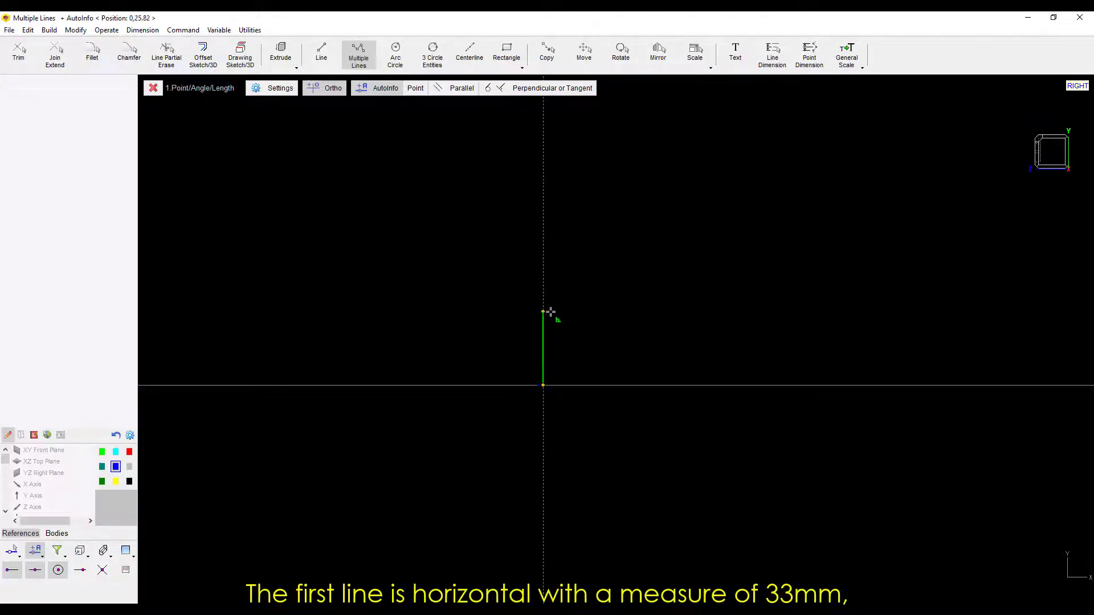
type("33")
key("Return")
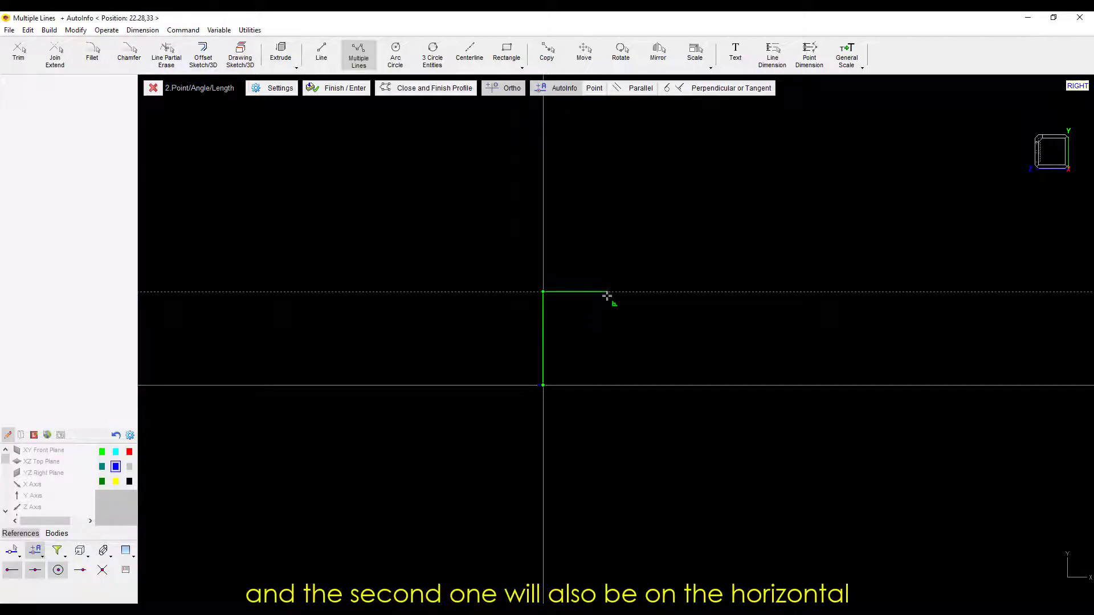
type("11.5")
key("Return")
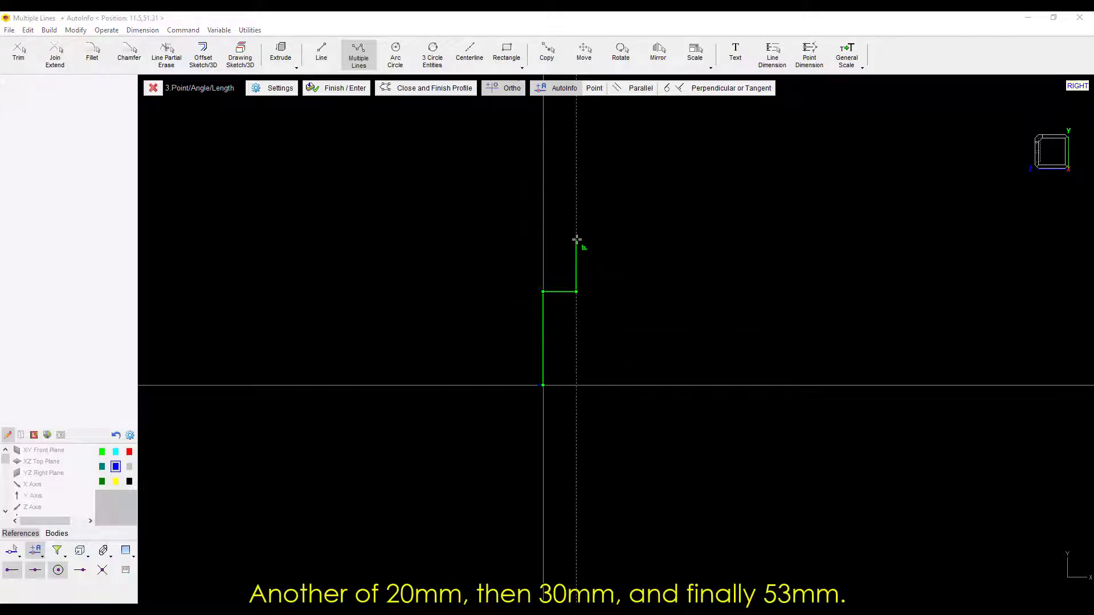
Continue the profile 20 mm up, 30 mm left and 53 mm down, and close it back to the origin
type("20")
key("Return")
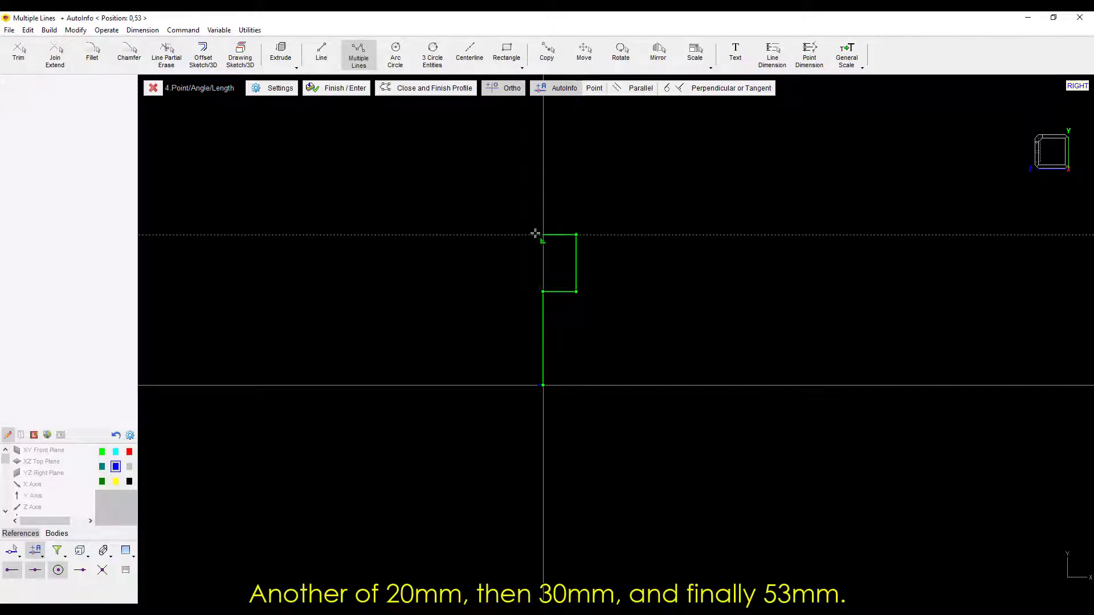
type("18.5")
key("Return")
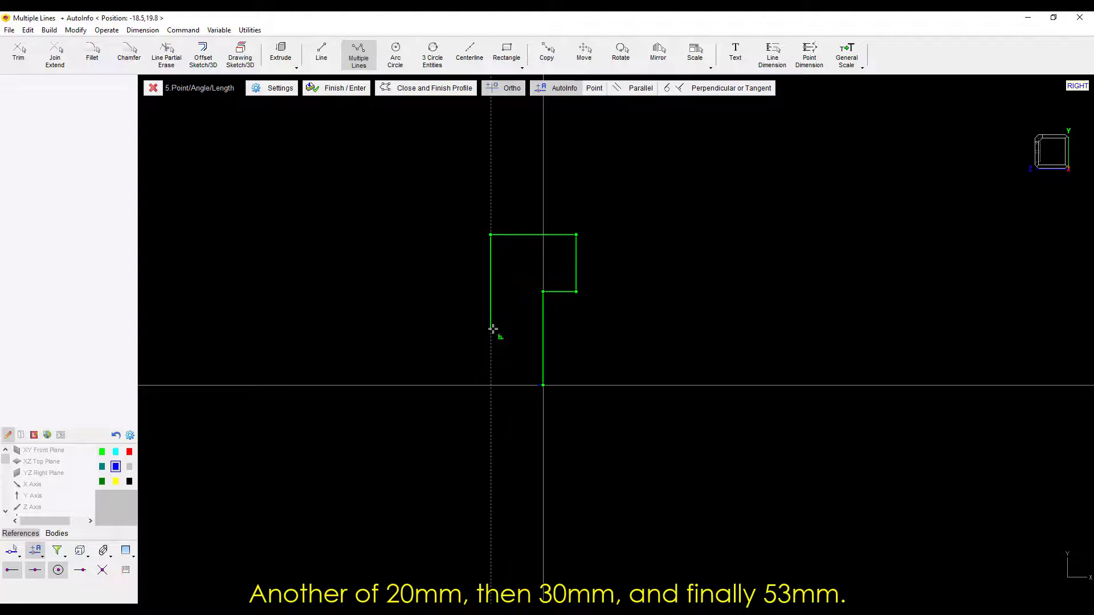
type("53")
key("Return")
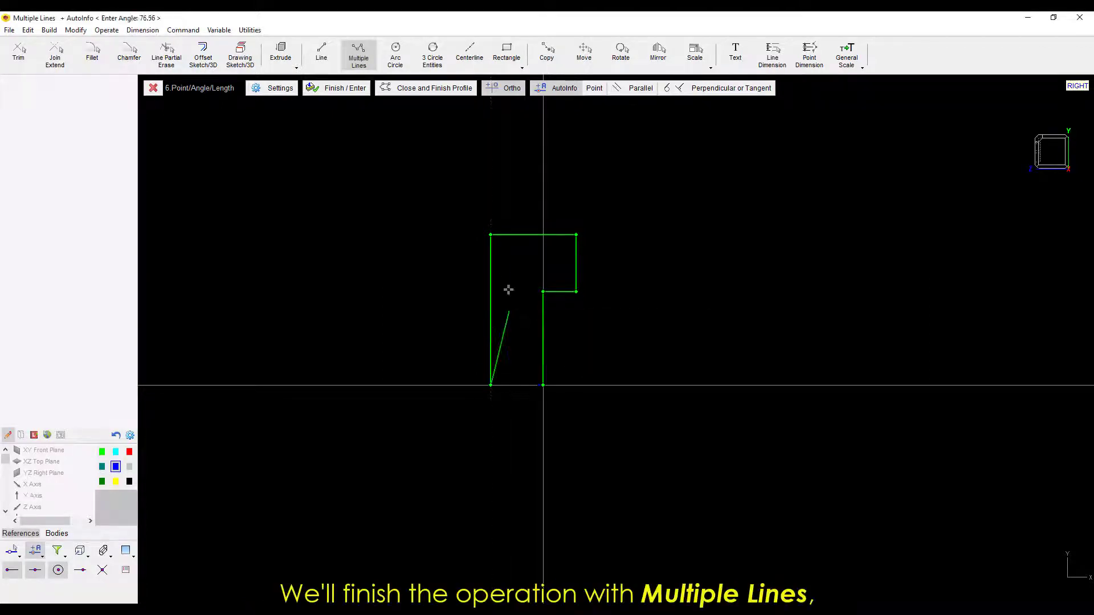
left_click(438, 89)
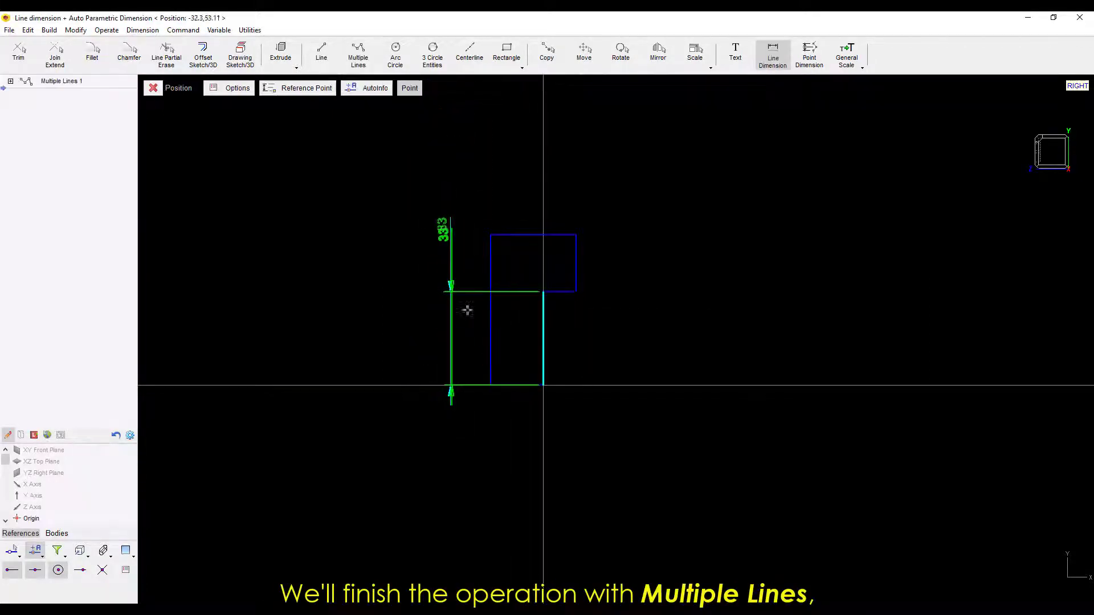
key("Escape")
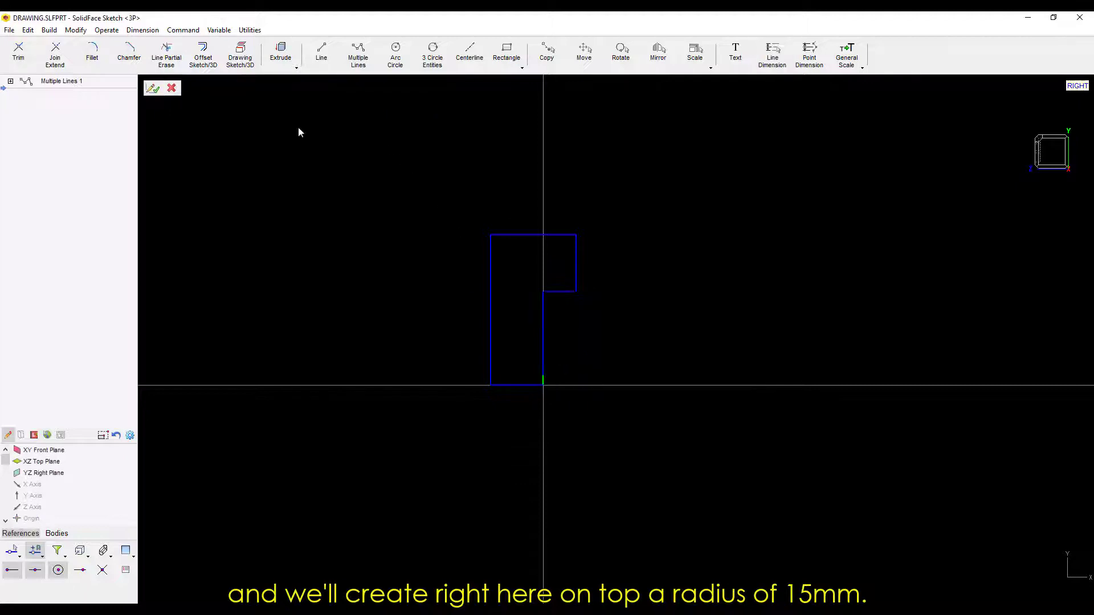
Fillet the profile's upper-left corner with a 15 mm radius
left_click(92, 54)
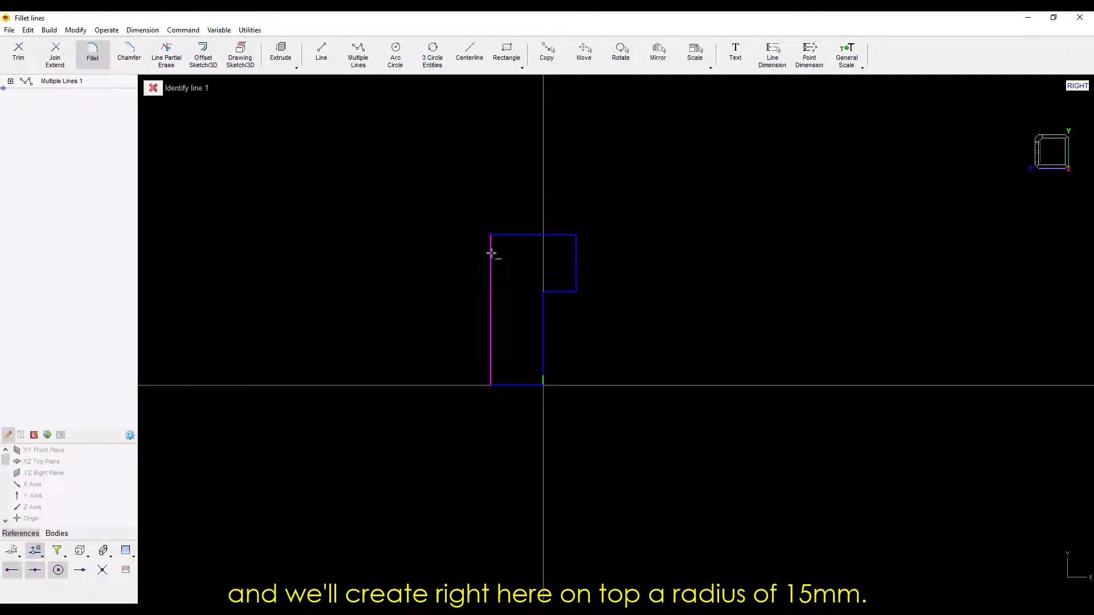
type("15")
key("Return")
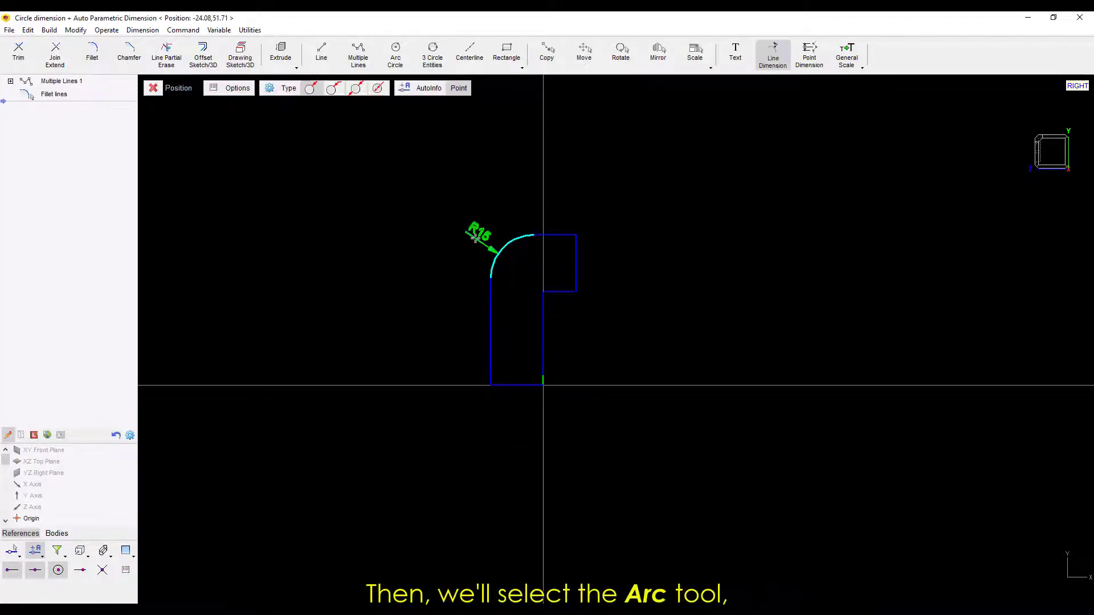
key("Escape")
Draw a two-point arc with a 50 mm radius from the origin to the lower end of the corner fillet, bulging outward
scroll(484, 232, "up", 1)
middle_click_drag(465, 223, 432, 221)
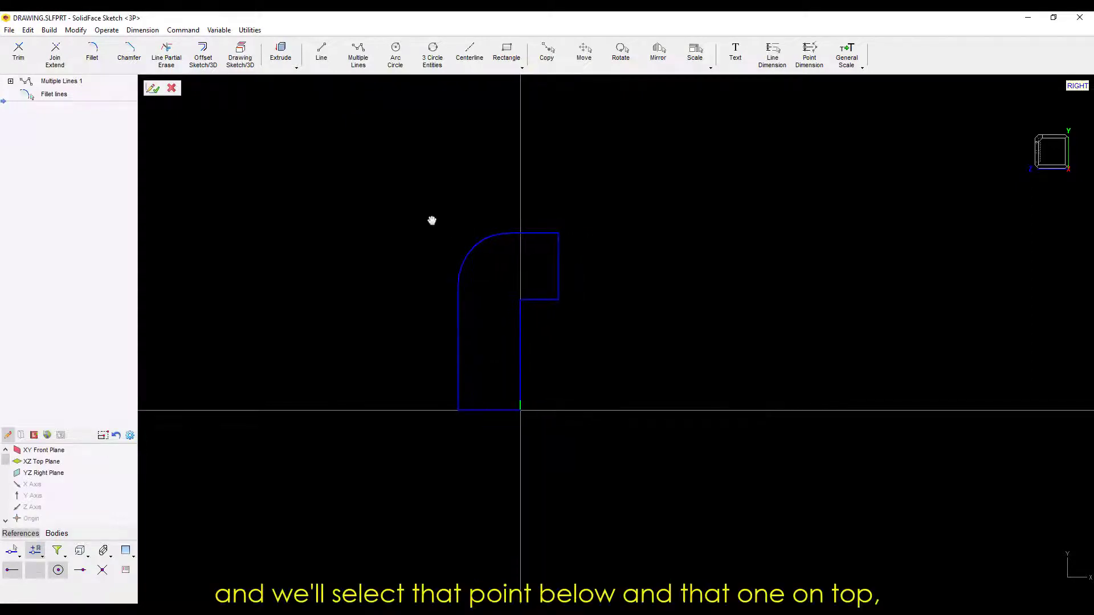
left_click(429, 60)
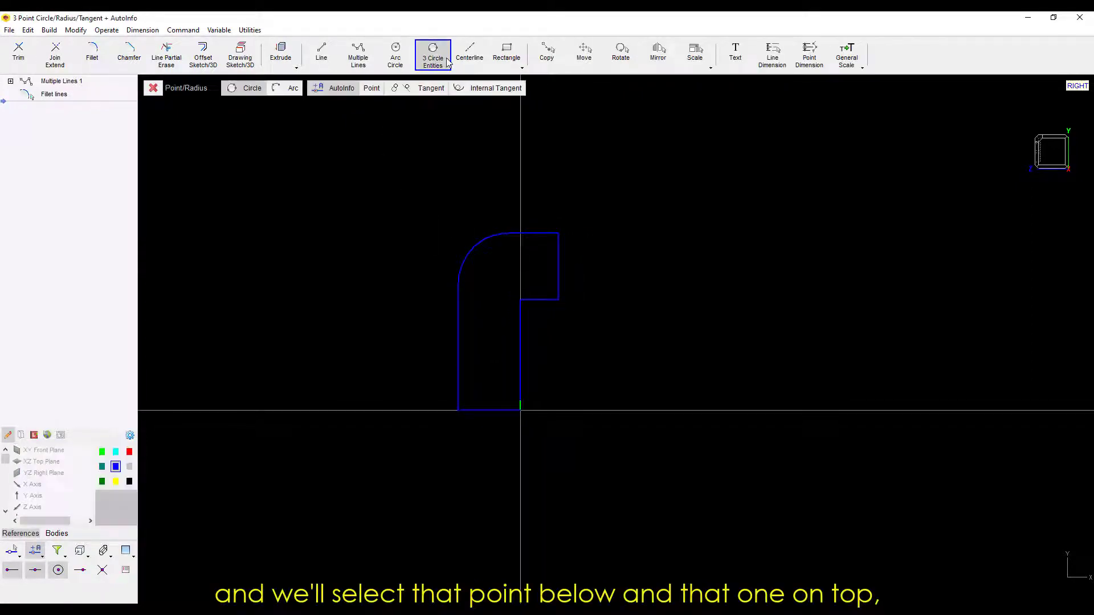
left_click(284, 90)
left_click(514, 408)
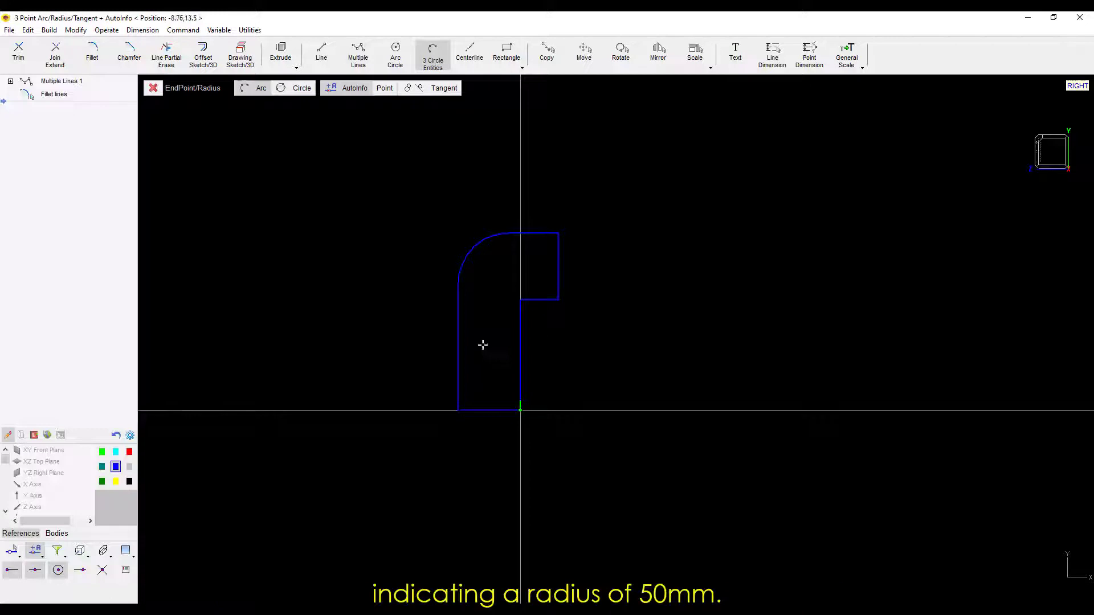
left_click(459, 286)
type("50")
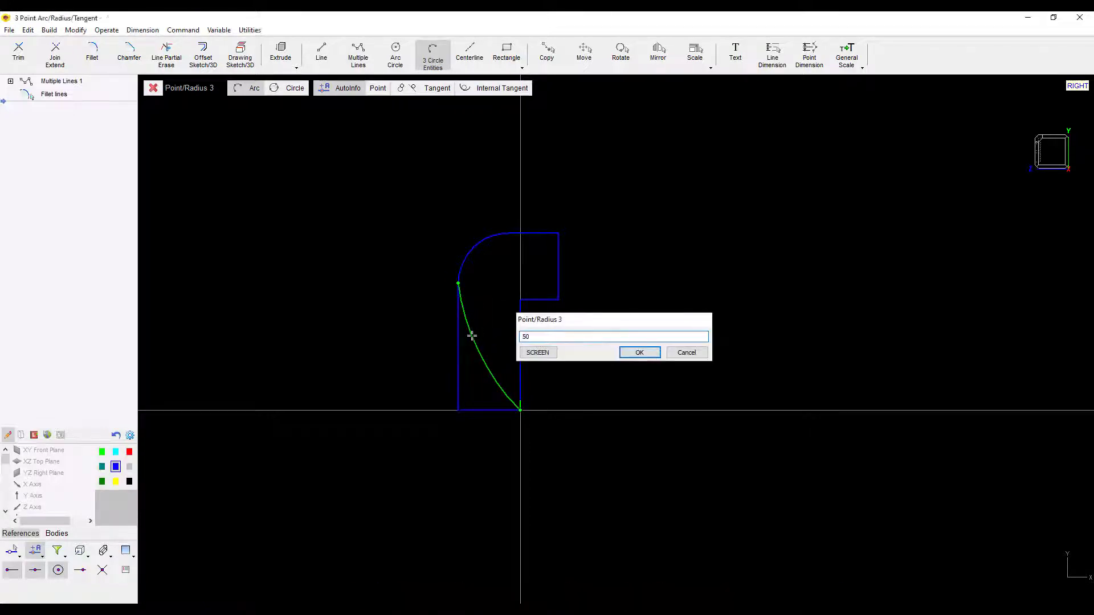
key("Return")
left_click(490, 305)
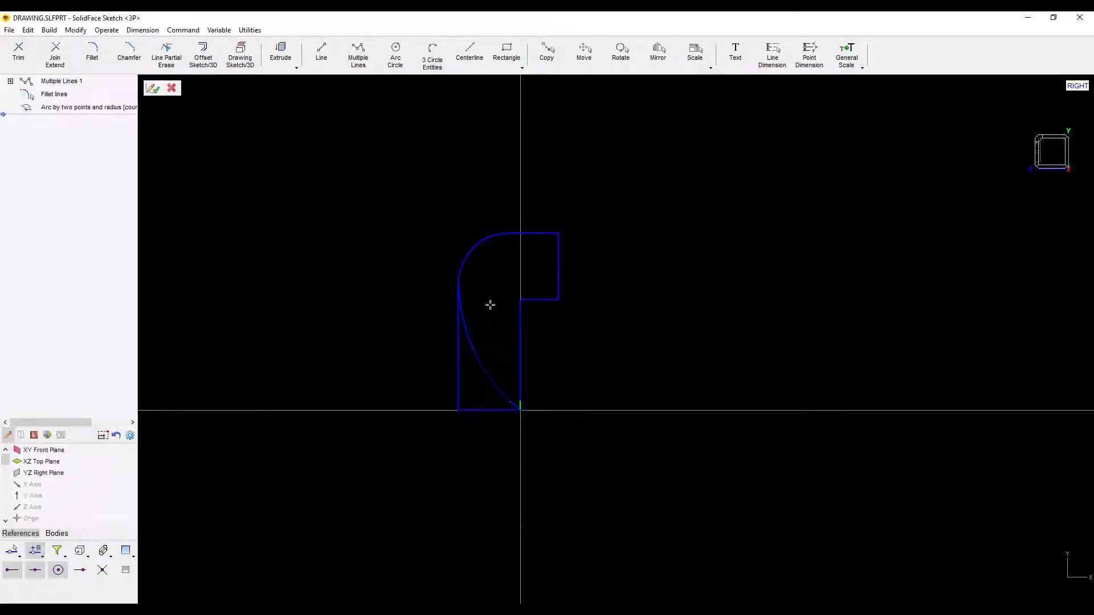
Offset the 50 mm arc, the corner fillet and the vertical line above the origin 5 mm into the profile
scroll(402, 313, "up", 2)
mouse_move(403, 330)
middle_mouse_down()
mouse_move(342, 313)
mouse_move(341, 324)
middle_mouse_up()
left_click(203, 54)
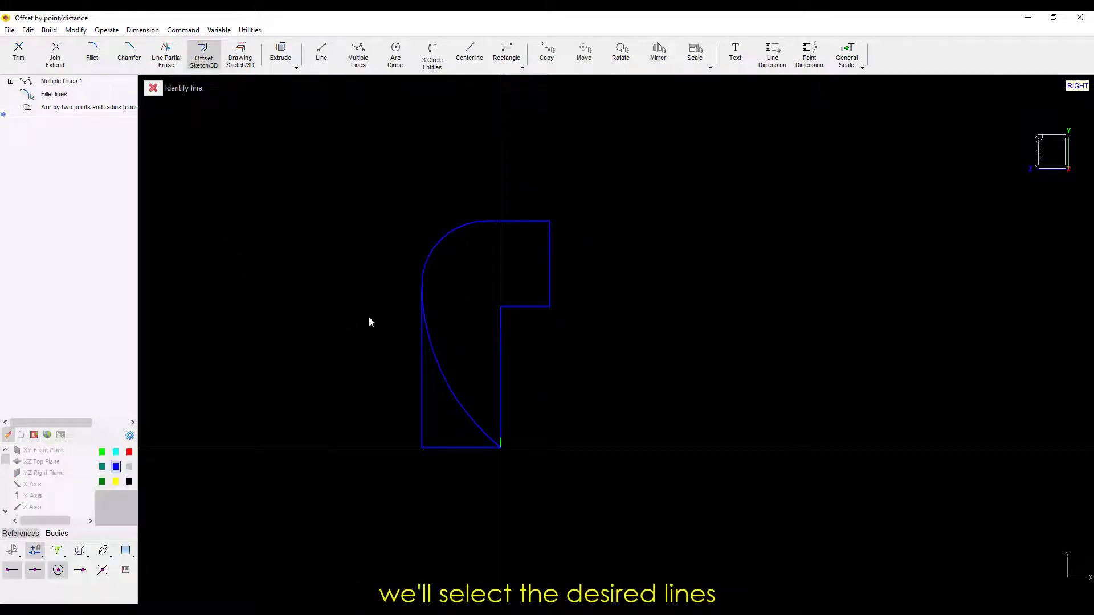
left_click(444, 383)
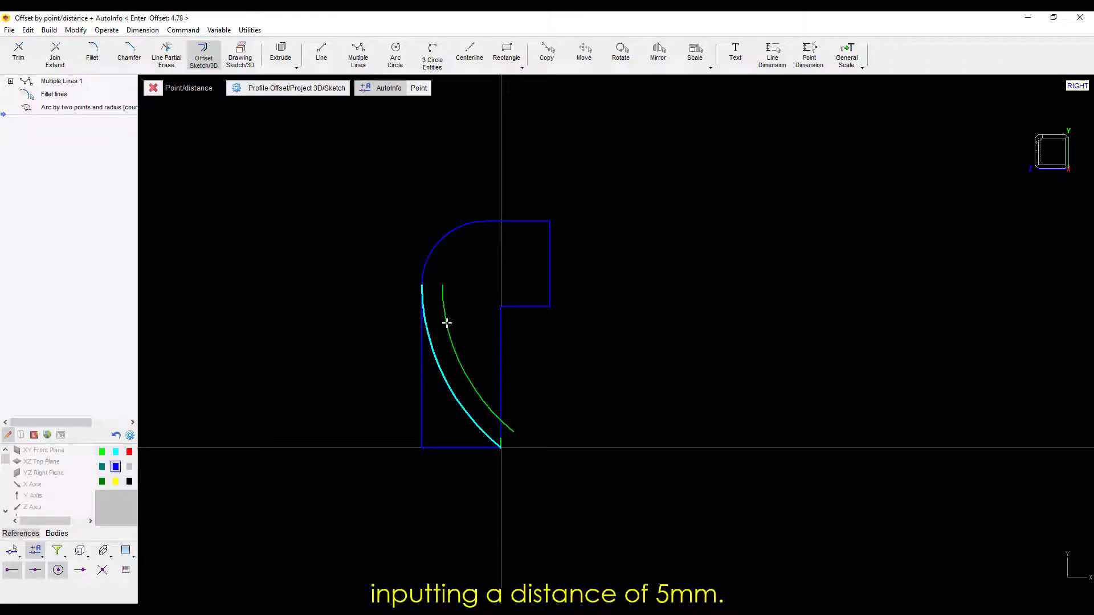
type("5")
key("Return")
left_click(447, 324)
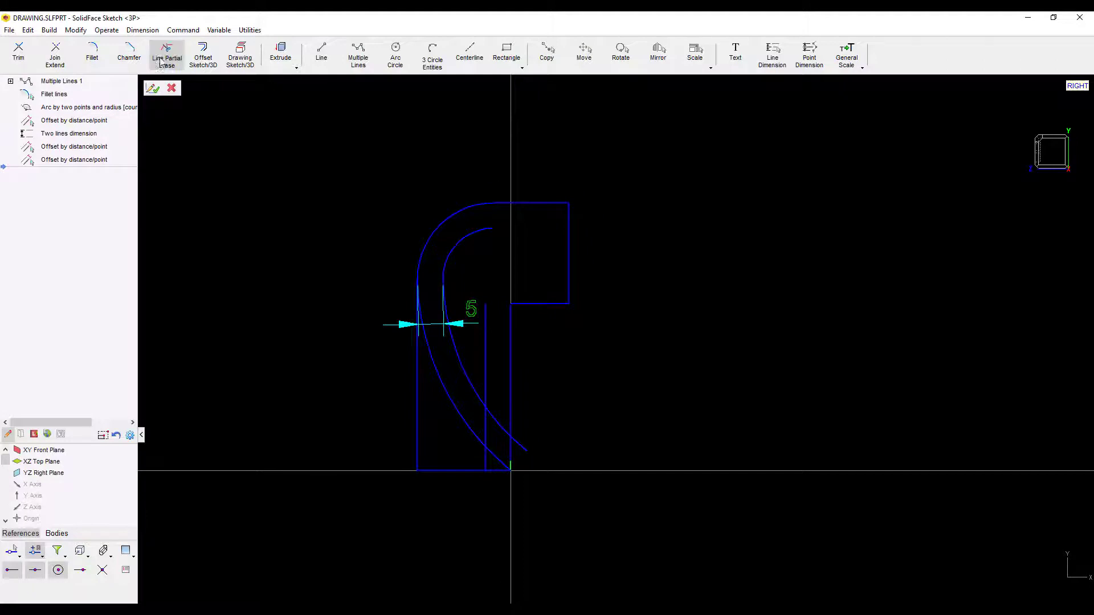
Erase the parts of the inner offset arc and inner vertical line that extend below their intersection
left_click(163, 62)
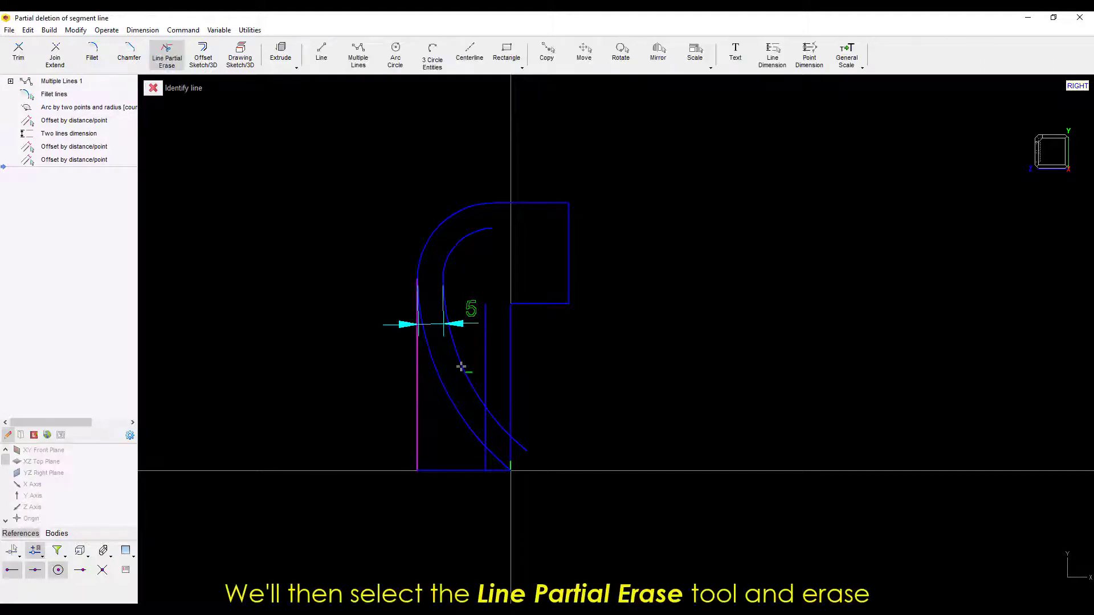
left_click(519, 444)
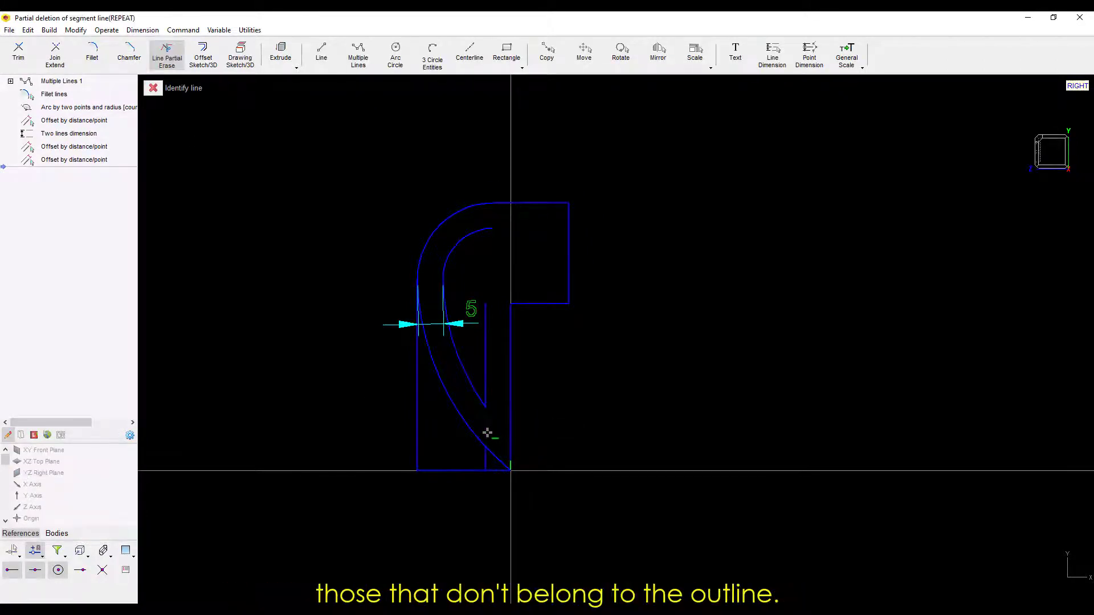
key("Escape")
Delete the outer left vertical line, the bottom horizontal line and the 5 mm offset dimension from the sketch
left_click(417, 438)
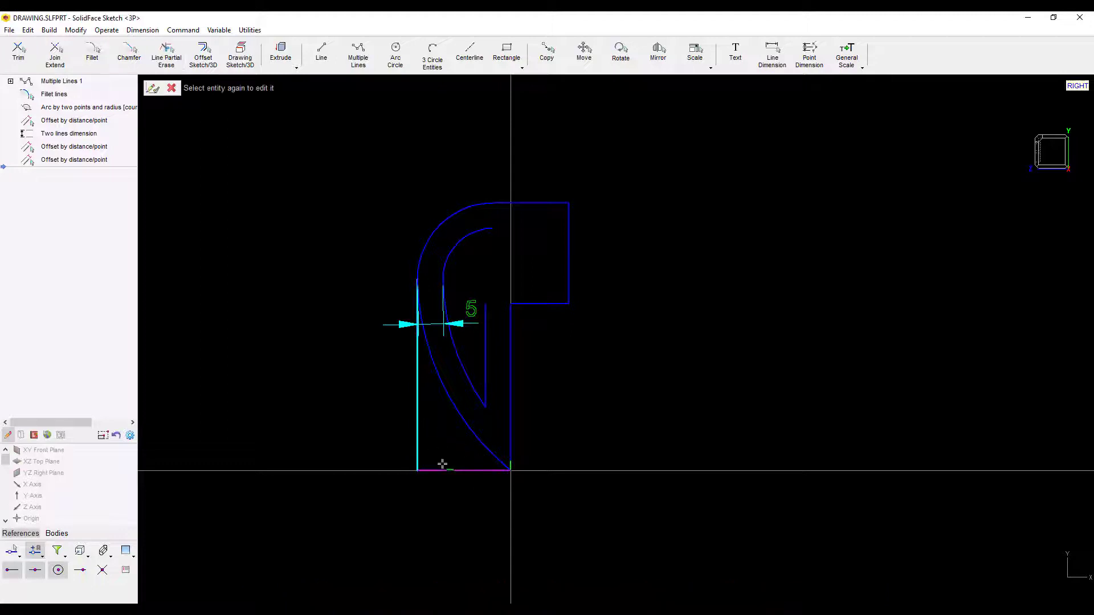
left_click(443, 471)
key("Delete")
left_click(474, 311)
key("Delete")
Join the inner vertical line with the inner fillet arc at their upper corner to close the inner outline
left_click(486, 330)
left_click(479, 231)
right_click(482, 260)
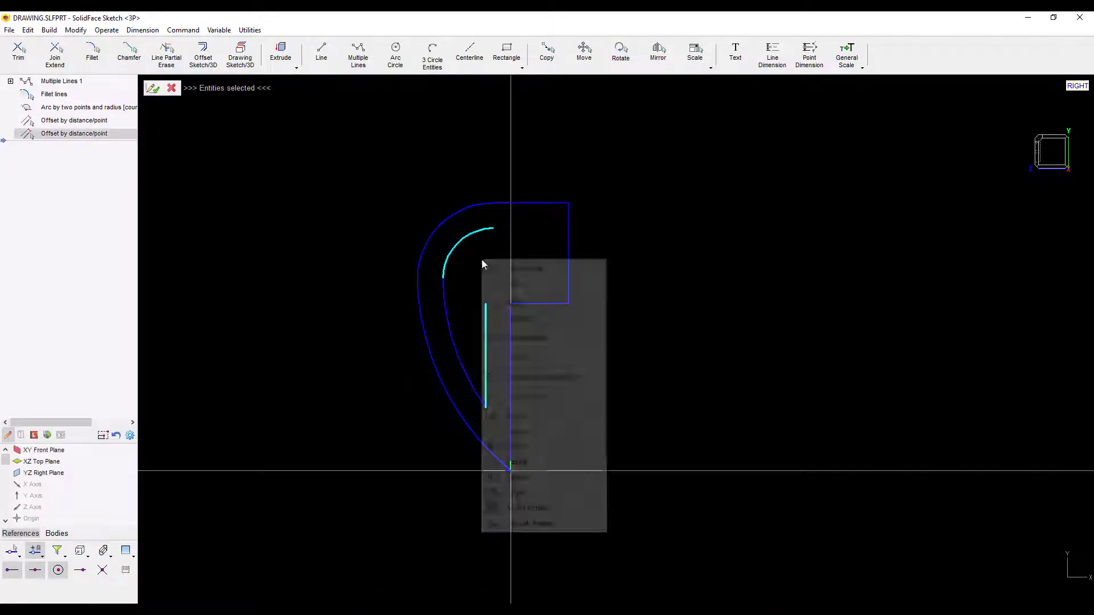
left_click(488, 269)
Extrude the sketched profile as a boss by 7.5 mm in both directions
scroll(510, 320, "up", 2)
scroll(510, 320, "down", 3)
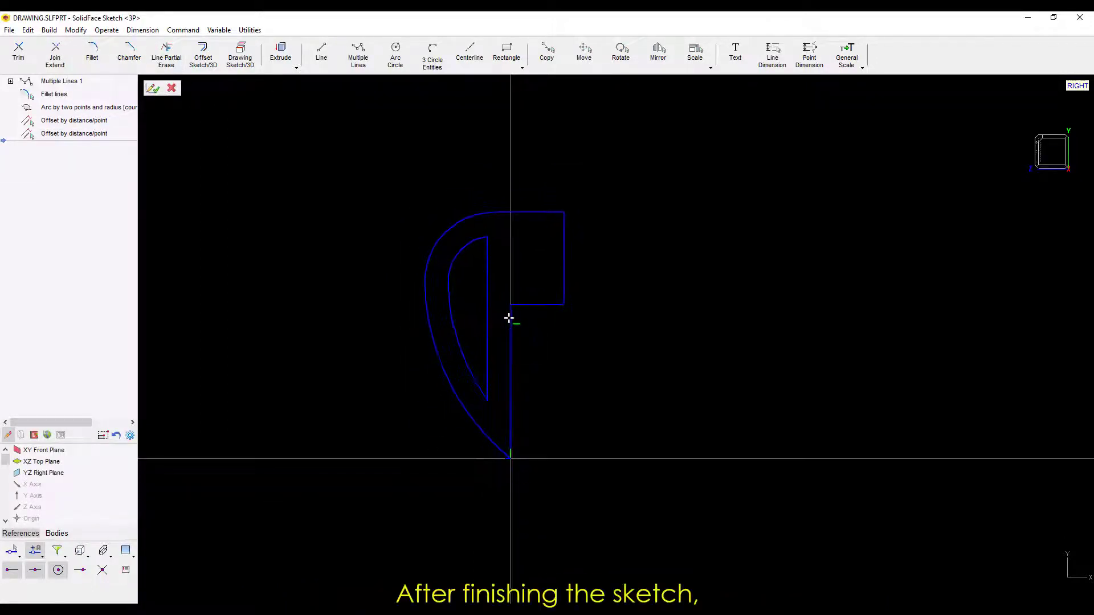
middle_click_drag(565, 357, 554, 362)
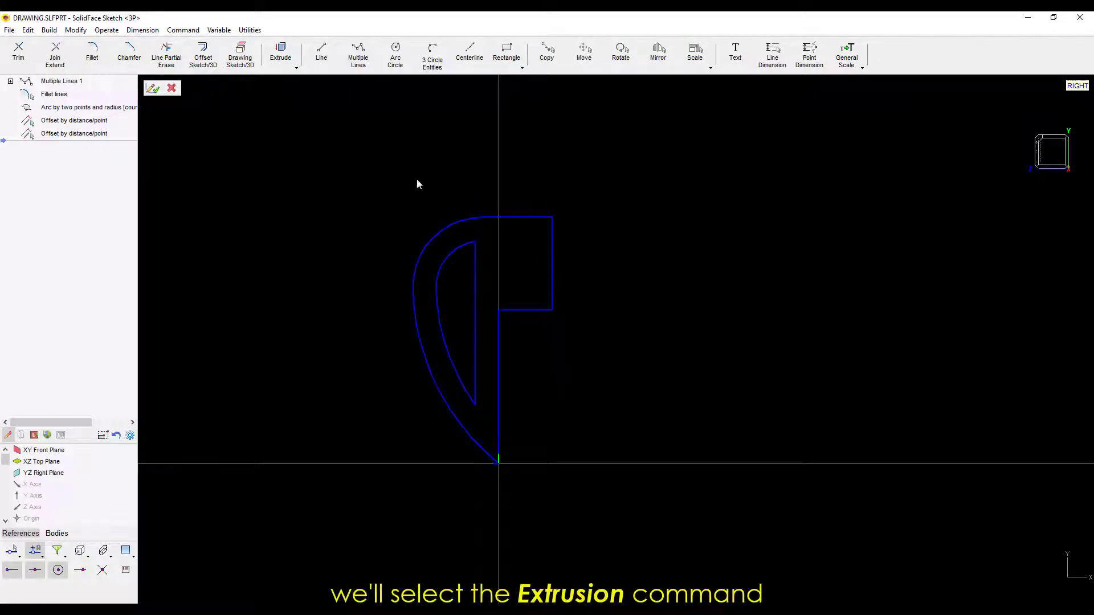
left_click(280, 51)
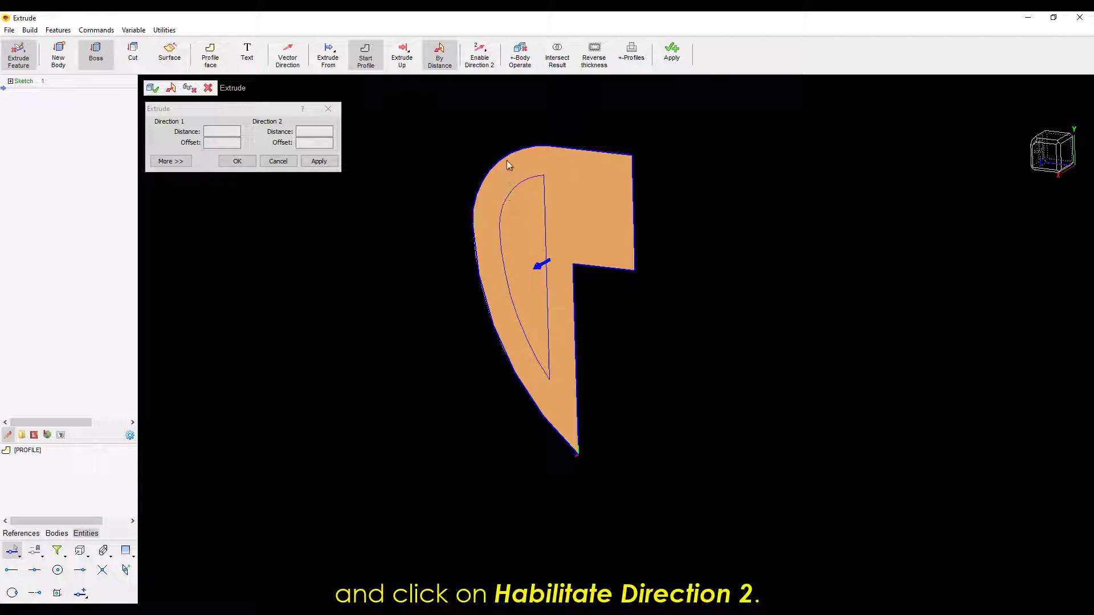
left_click(480, 55)
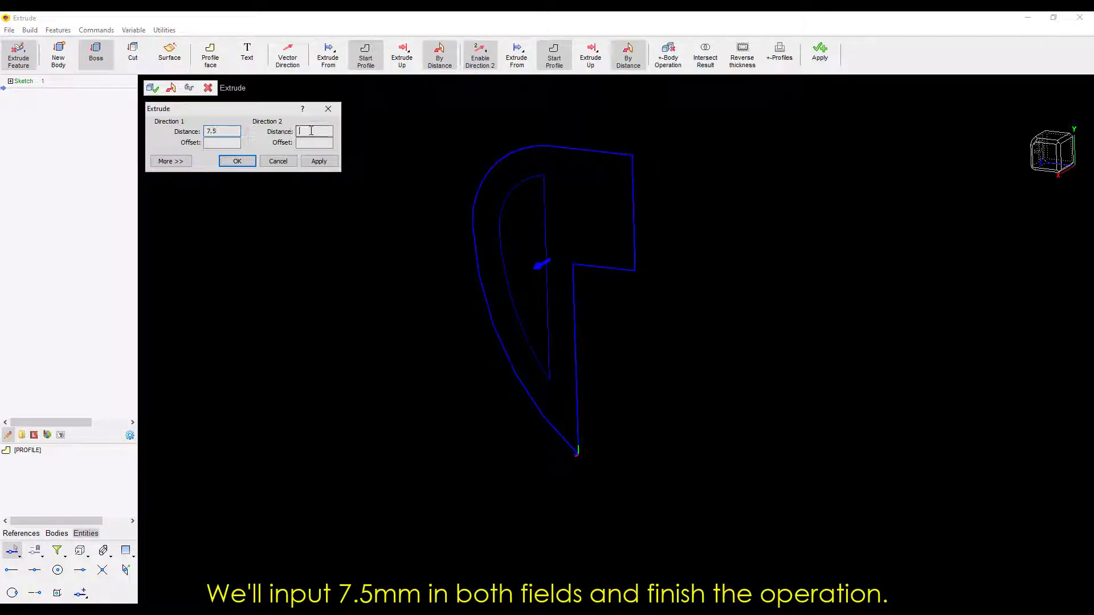
left_click(152, 88)
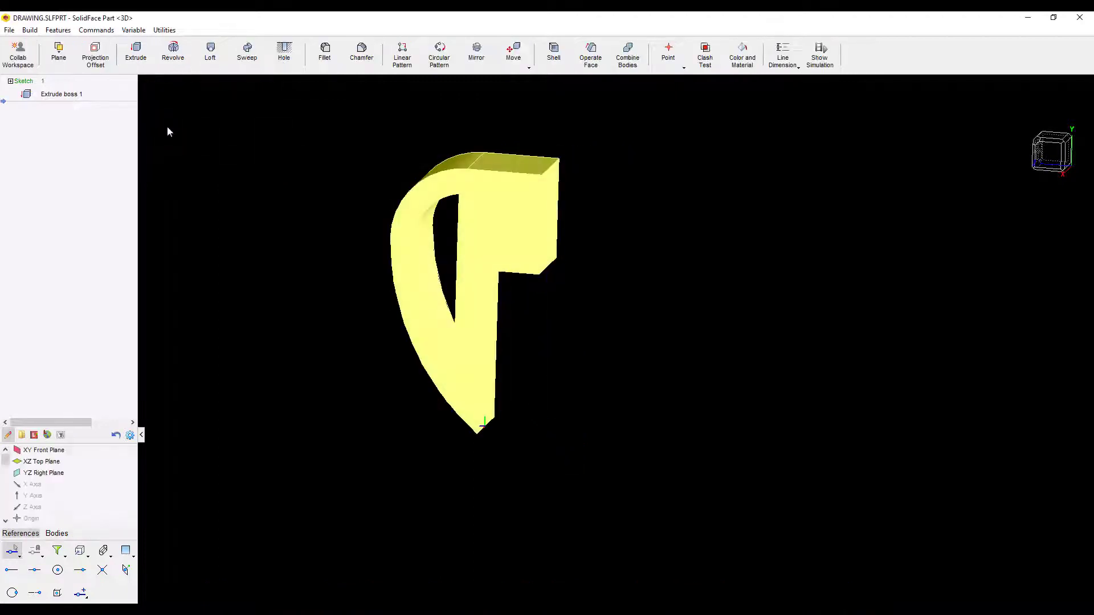
Start a second sketch on the YZ Right Plane of the extruded body
scroll(378, 275, "down", 2)
middle_click_drag(378, 275, 503, 329)
scroll(600, 324, "down", 2)
left_click(1048, 156)
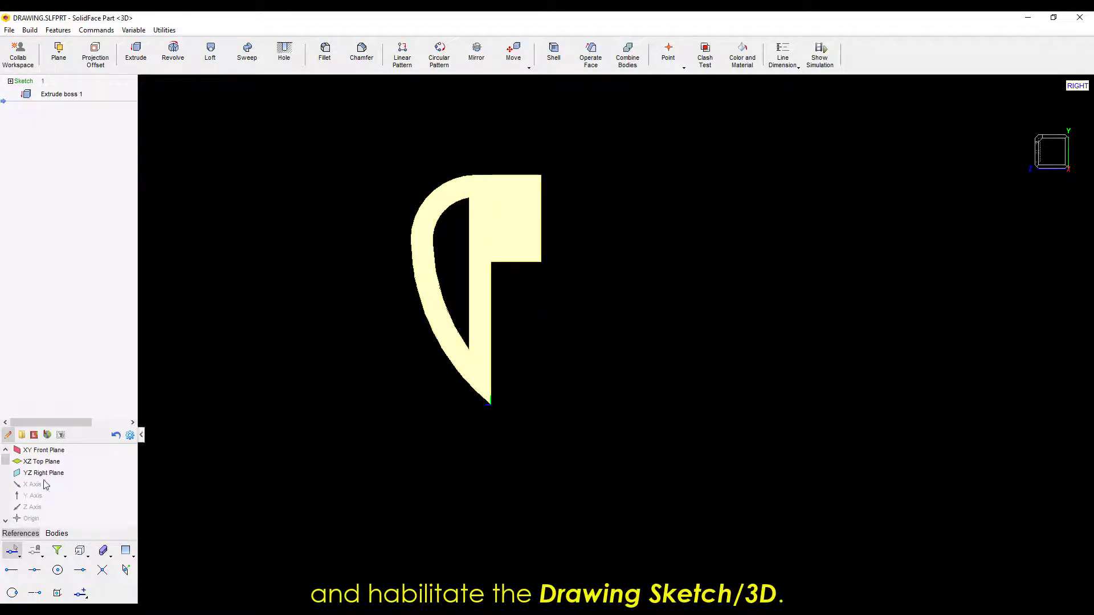
double_click(450, 319)
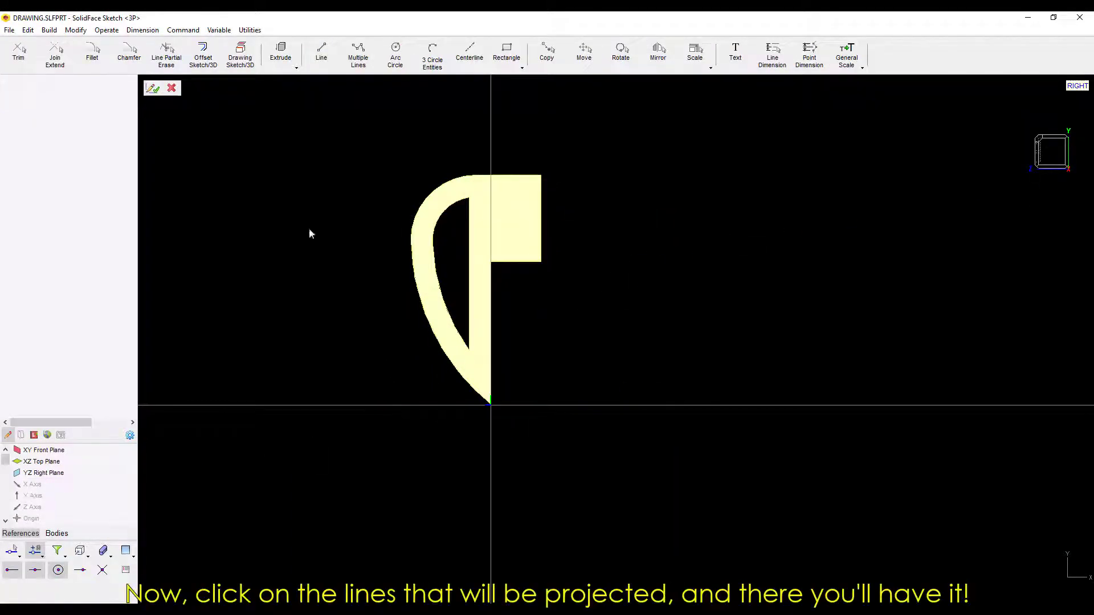
Project the edges of the body's inner opening into the sketch with Drawing Sketch/3D
left_click(239, 63)
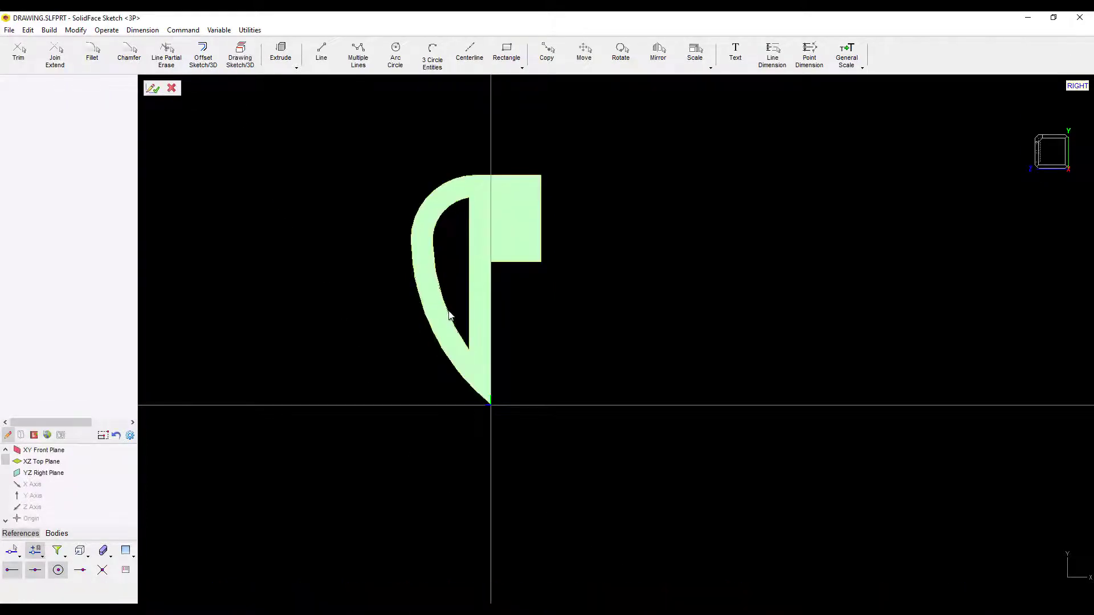
left_click(240, 57)
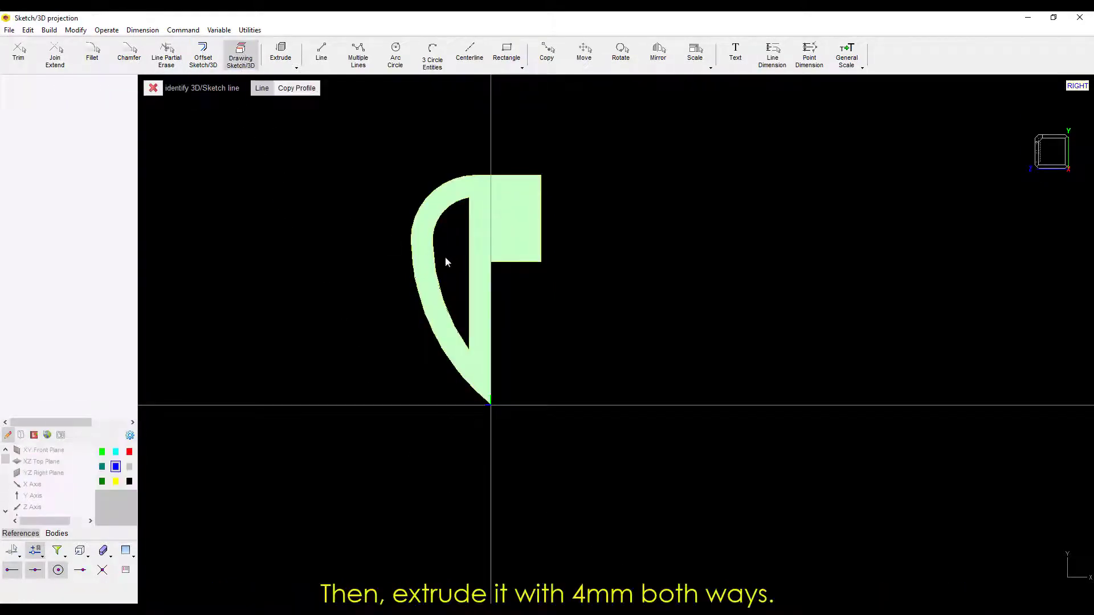
left_click(433, 245)
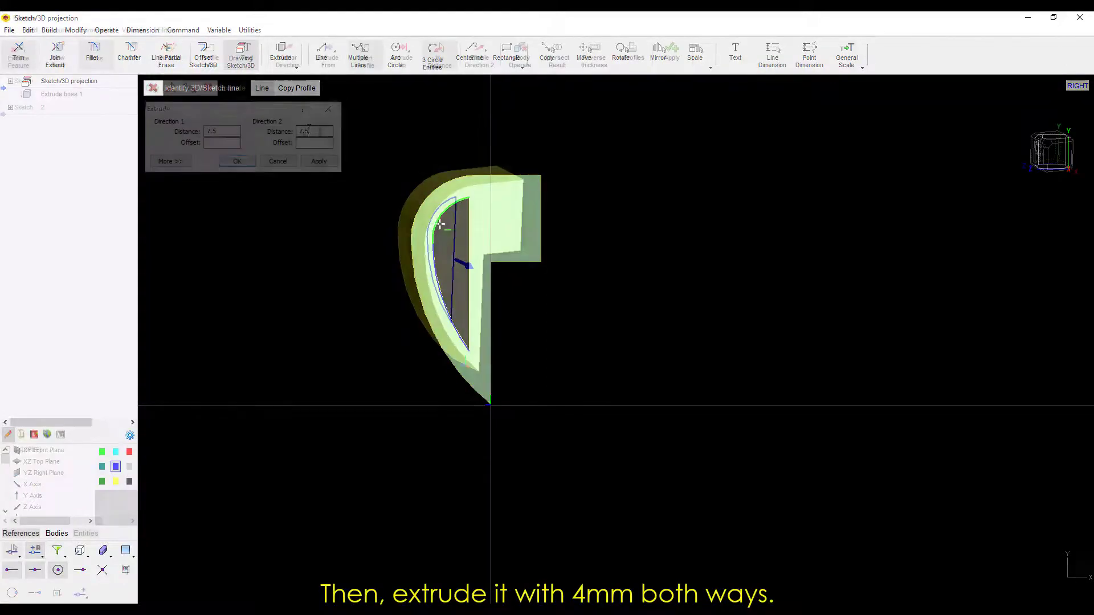
Extrude the projected inner opening profile as a boss by 4 mm in both directions
type("4")
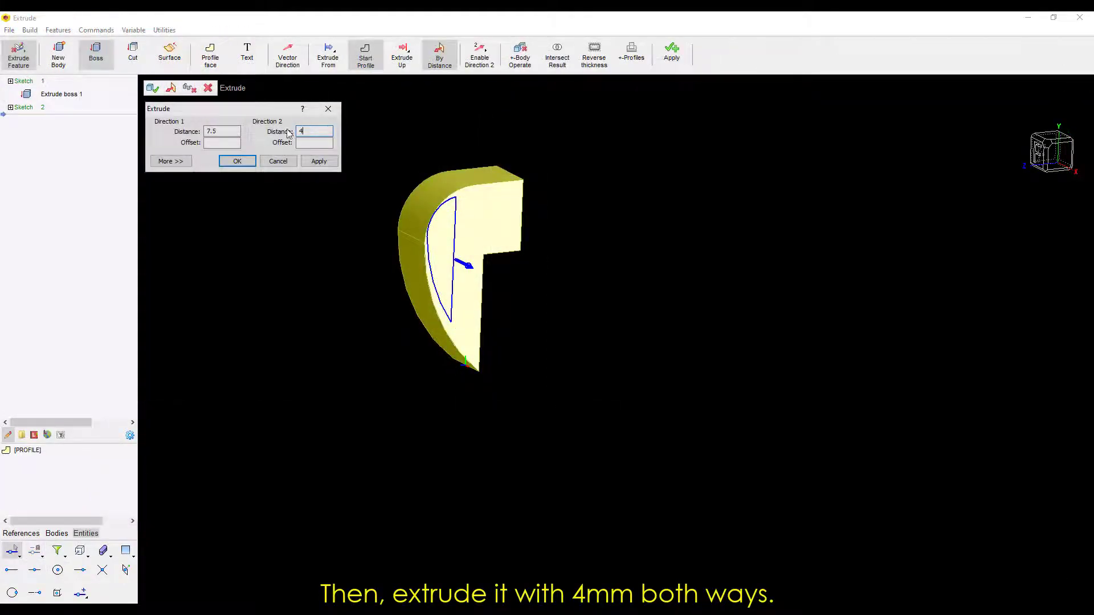
left_click_drag(219, 132, 205, 130)
type("4")
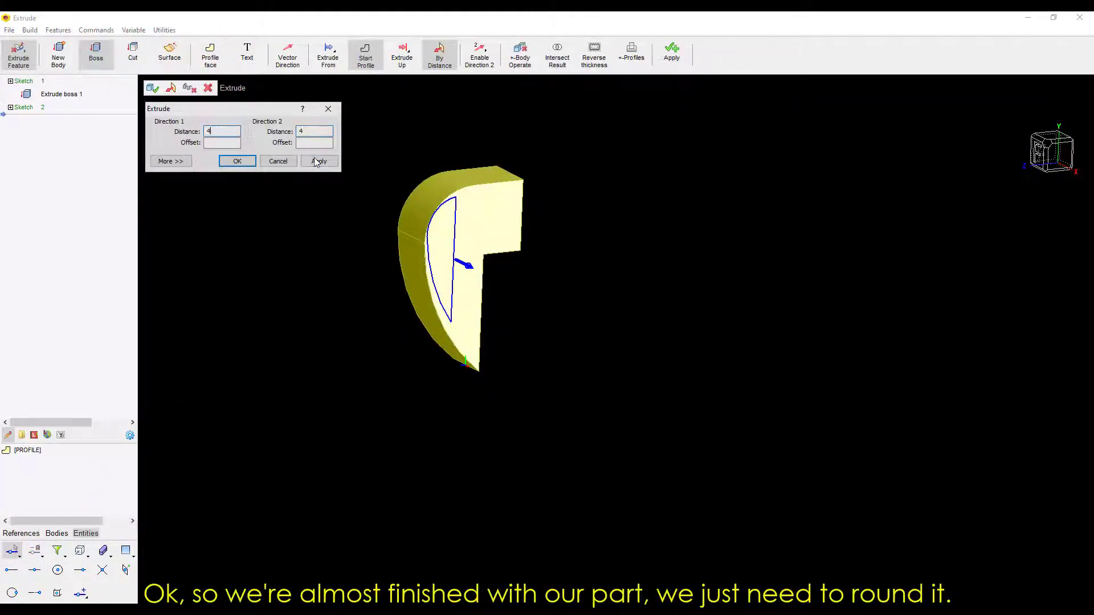
left_click(317, 163)
left_click(152, 88)
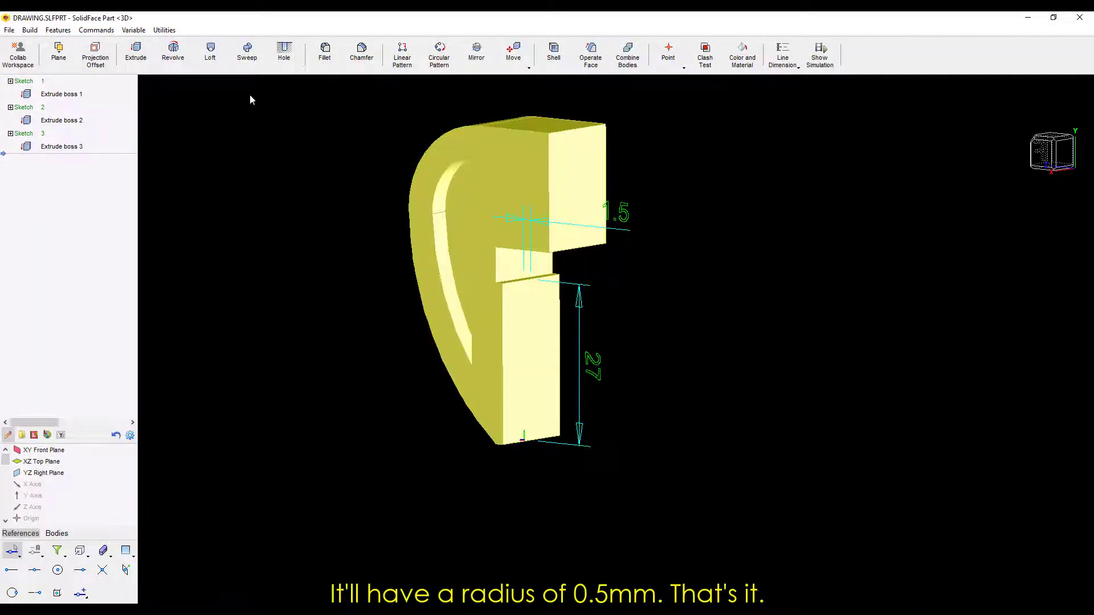
Fillet the inner corner edge beneath the upper block with a 0.5 mm radius
left_click(324, 51)
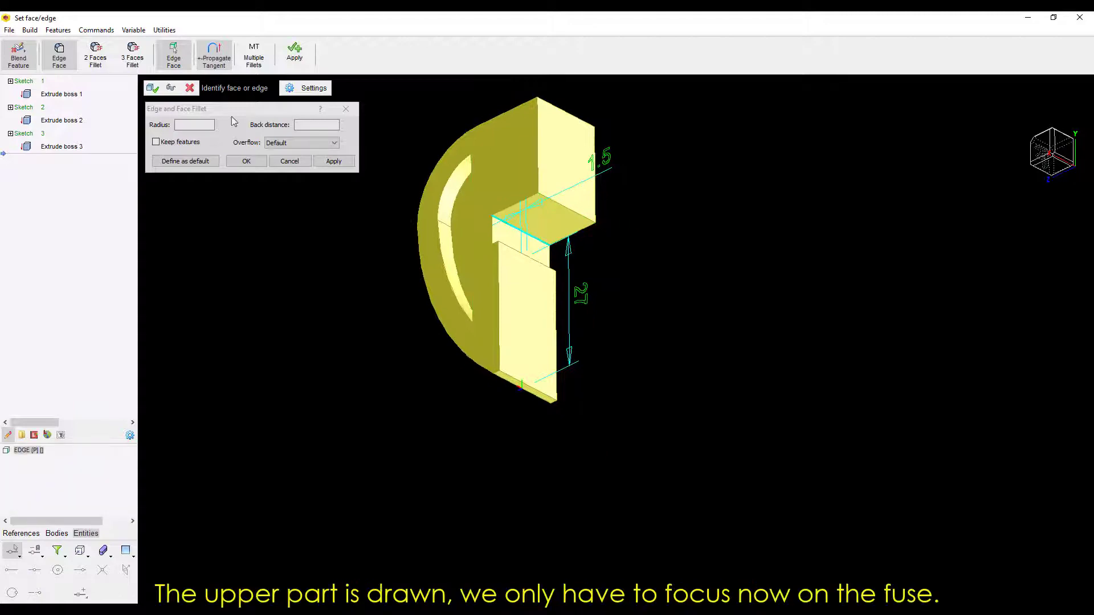
left_click(191, 124)
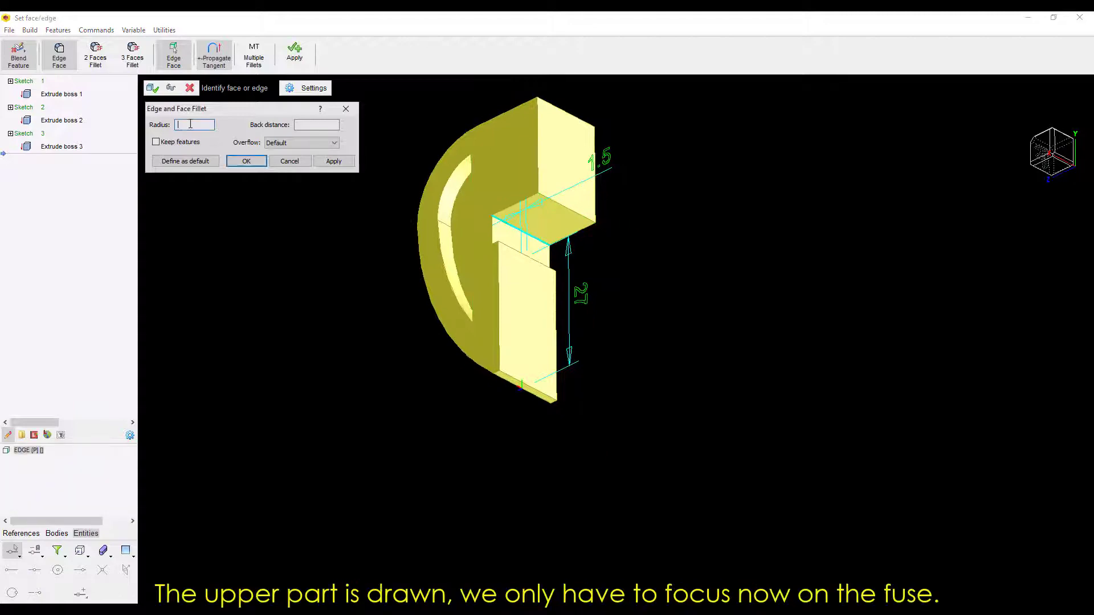
left_click(258, 162)
left_click(153, 88)
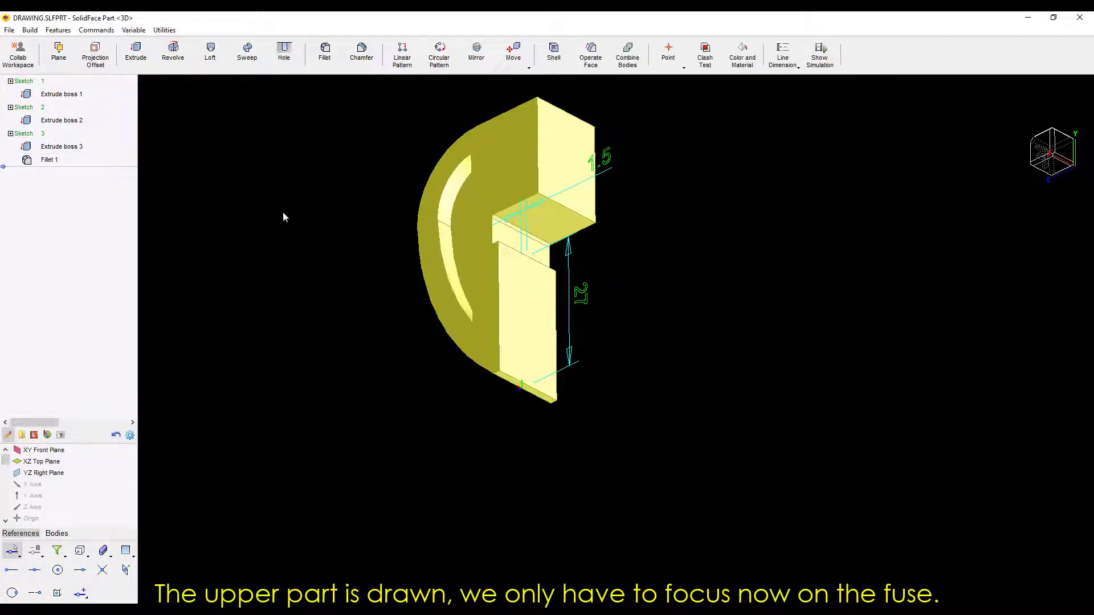
Start a new sketch on the end face of the upper block and view it from the back
scroll(508, 226, "up", 4)
middle_click_drag(509, 228, 510, 310)
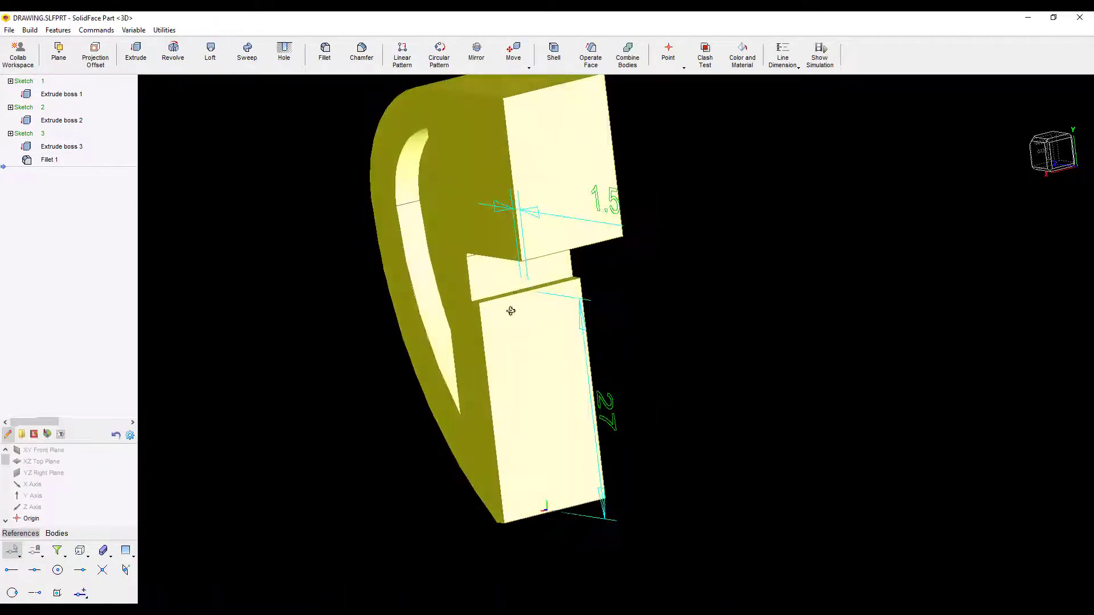
left_click(534, 170)
left_click(153, 89)
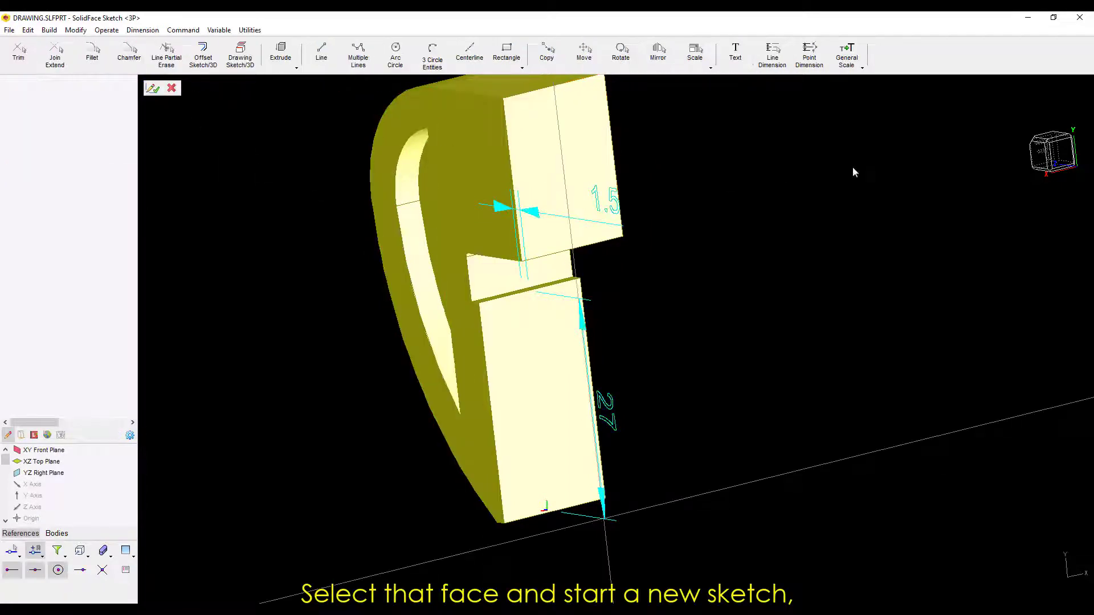
left_click(1062, 158)
middle_click_drag(632, 211, 623, 290)
Draw a circle of 8 mm radius at the centre of the upper block's face and place its diameter dimension
left_click(396, 54)
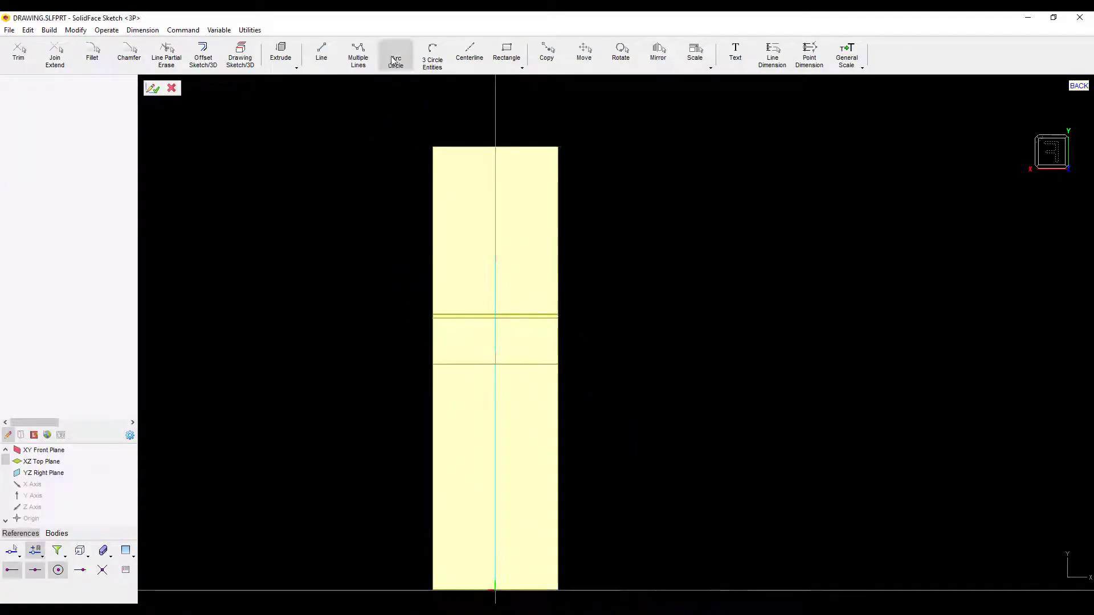
right_click(474, 200)
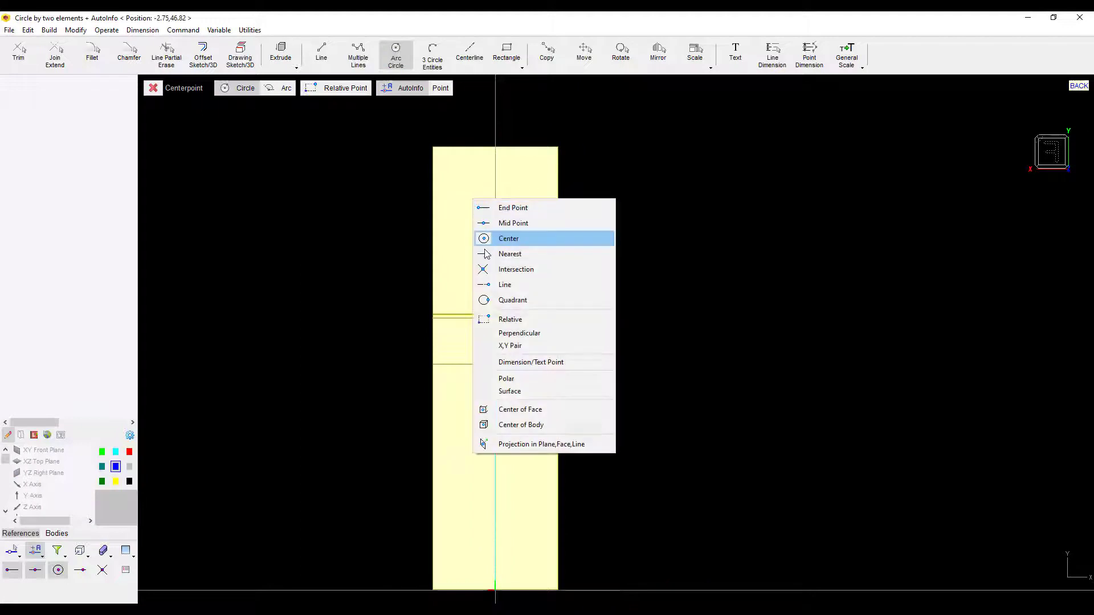
left_click(528, 408)
left_click(506, 225)
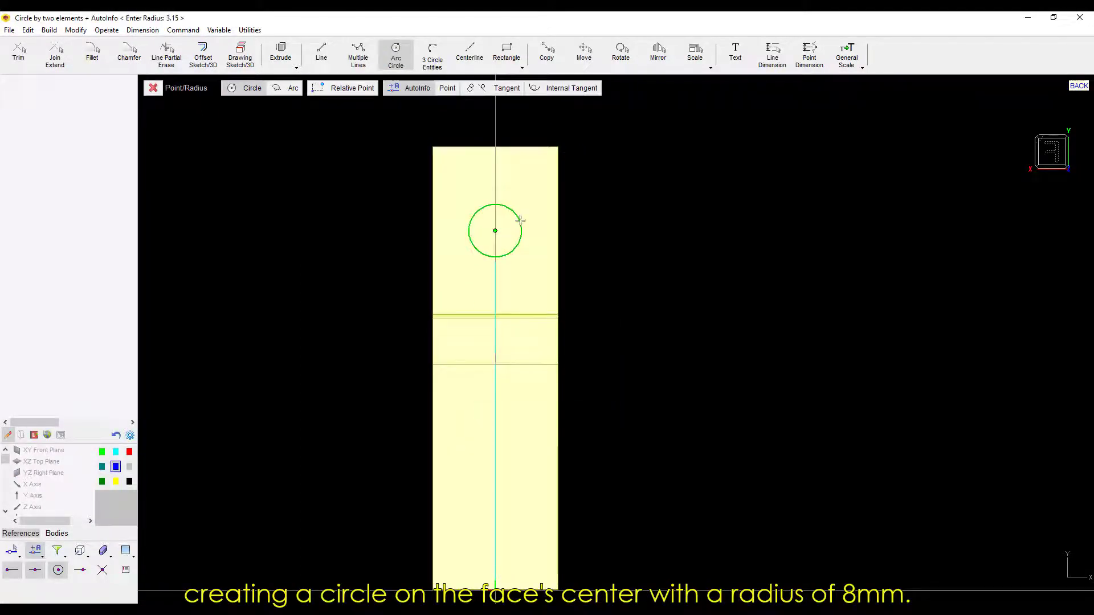
type("8")
key("Return")
left_click(600, 204)
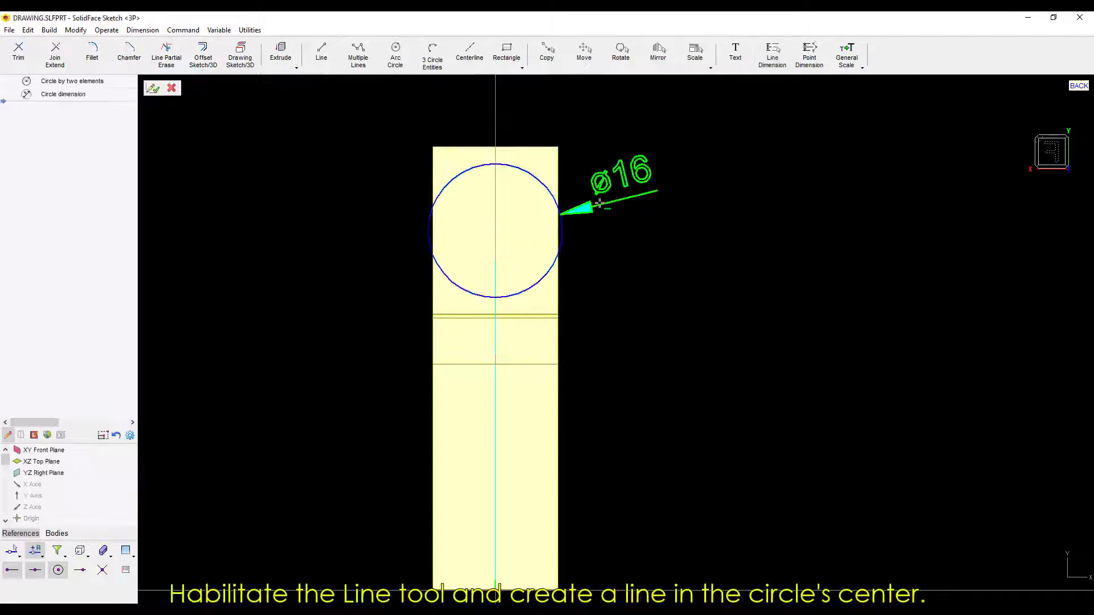
Draw a vertical line through the circle's centre from its upper quadrant to its lower quadrant
scroll(674, 153, "down", 2)
left_click(322, 57)
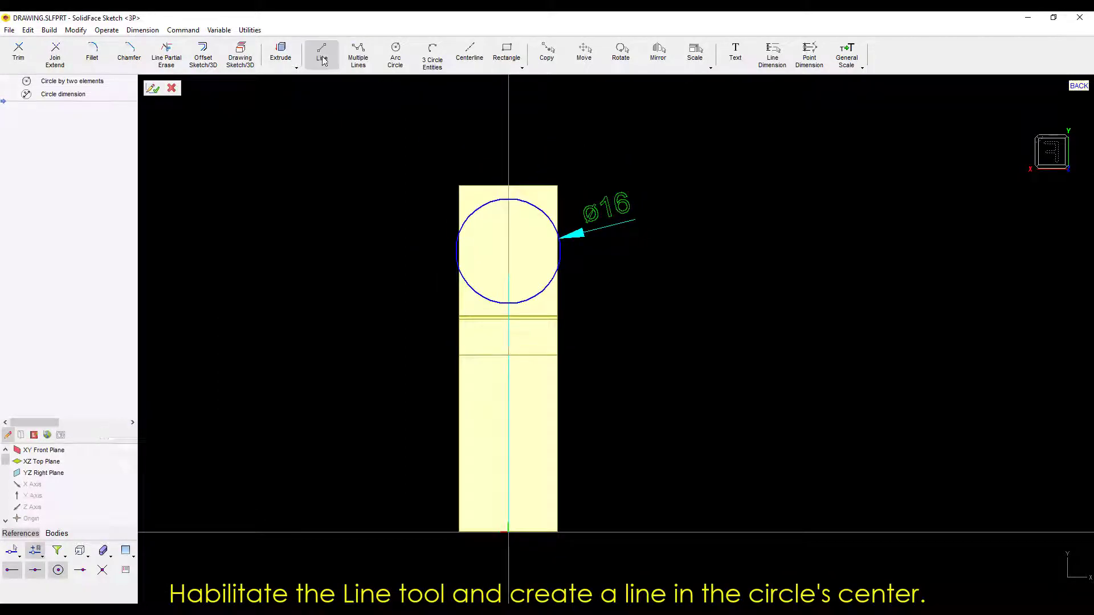
right_click(480, 150)
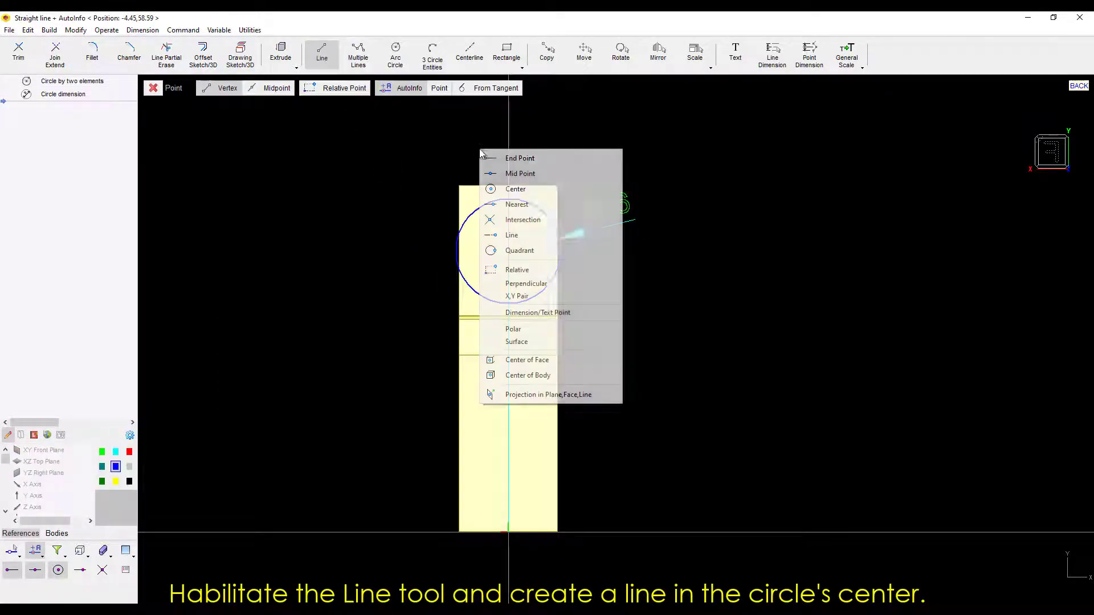
left_click(518, 251)
left_click(512, 201)
right_click(517, 228)
left_click(551, 331)
left_click(517, 301)
scroll(516, 262, "up", 2)
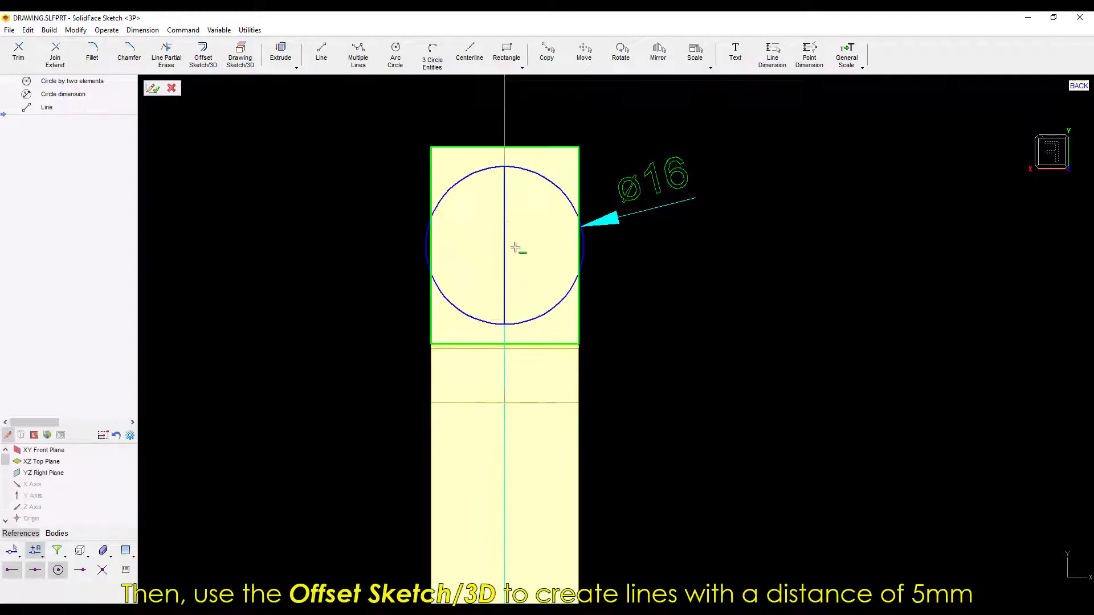
Offset the vertical centre line by 5 mm to both sides with Offset Sketch/3D
left_click(203, 54)
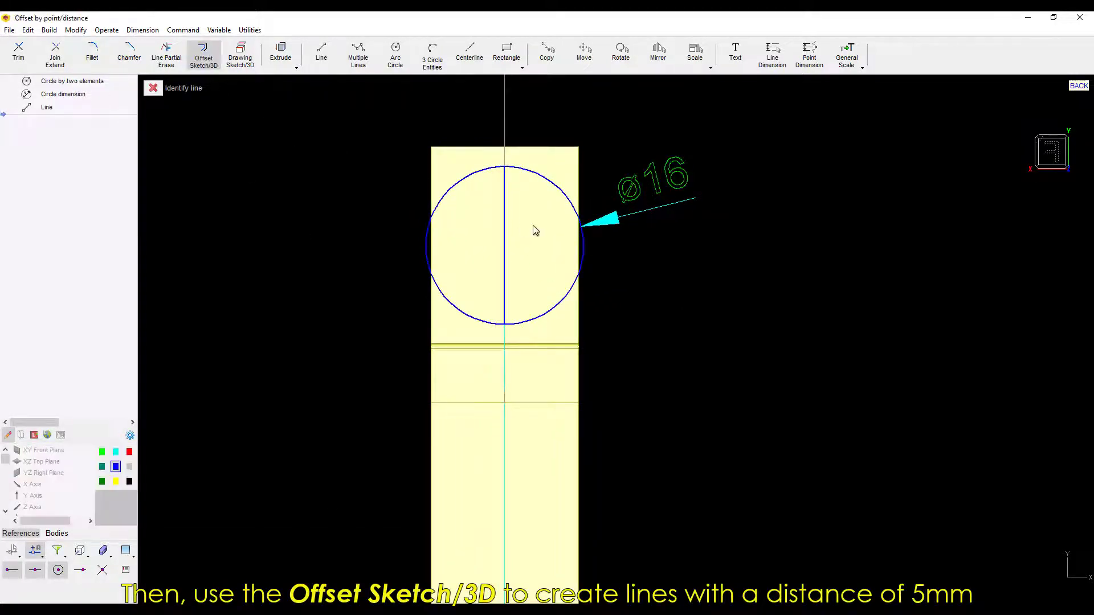
left_click(505, 217)
type("5")
key("Return")
left_click(490, 209)
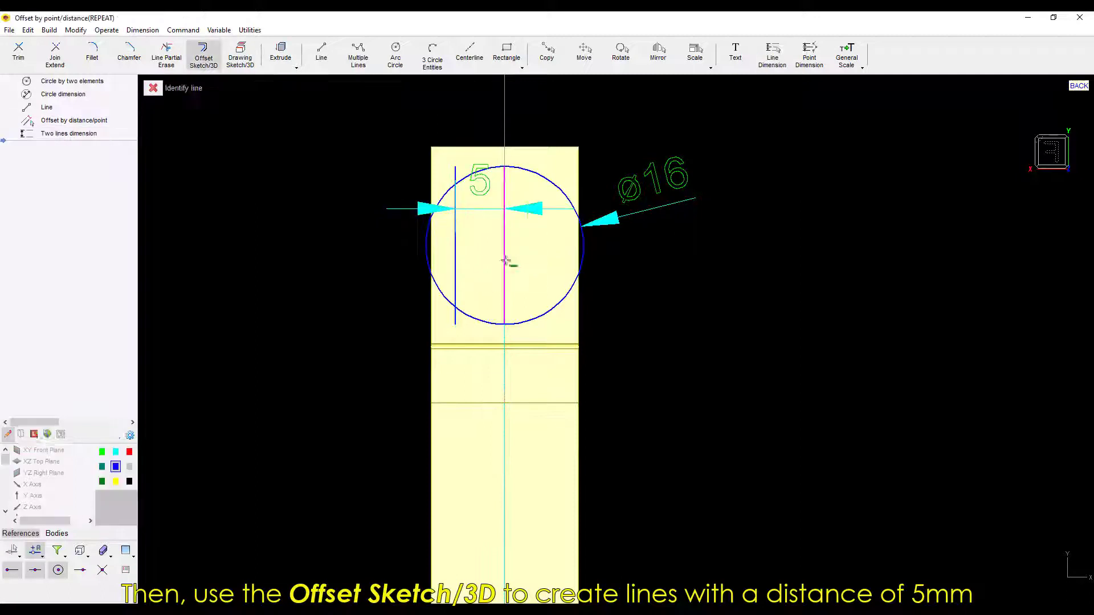
left_click(505, 261)
left_click(525, 255)
scroll(521, 254, "down", 1)
middle_click_drag(522, 252, 508, 260)
key("Escape")
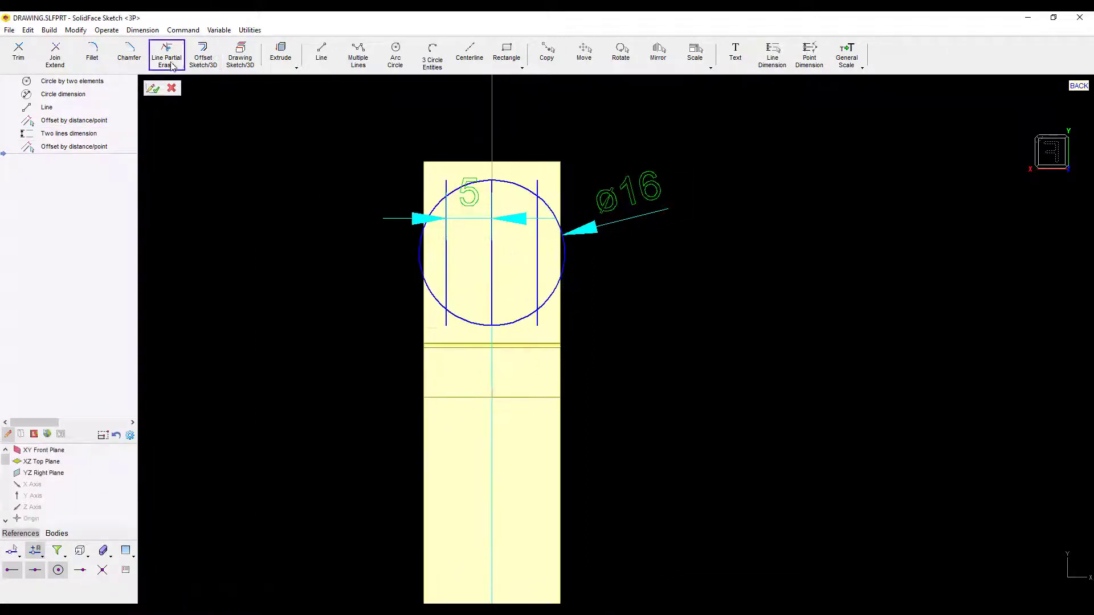
Erase the circle's arcs outside the offset lines and extrude the remaining flat-sided profile 130 mm as a boss
left_click(172, 66)
left_click(420, 245)
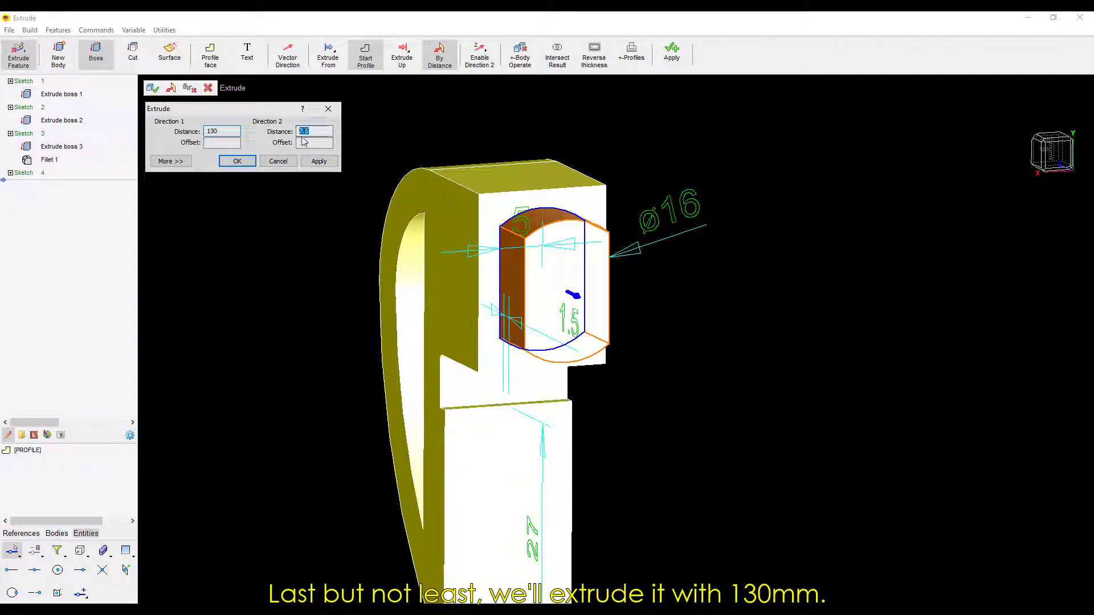
left_click(318, 162)
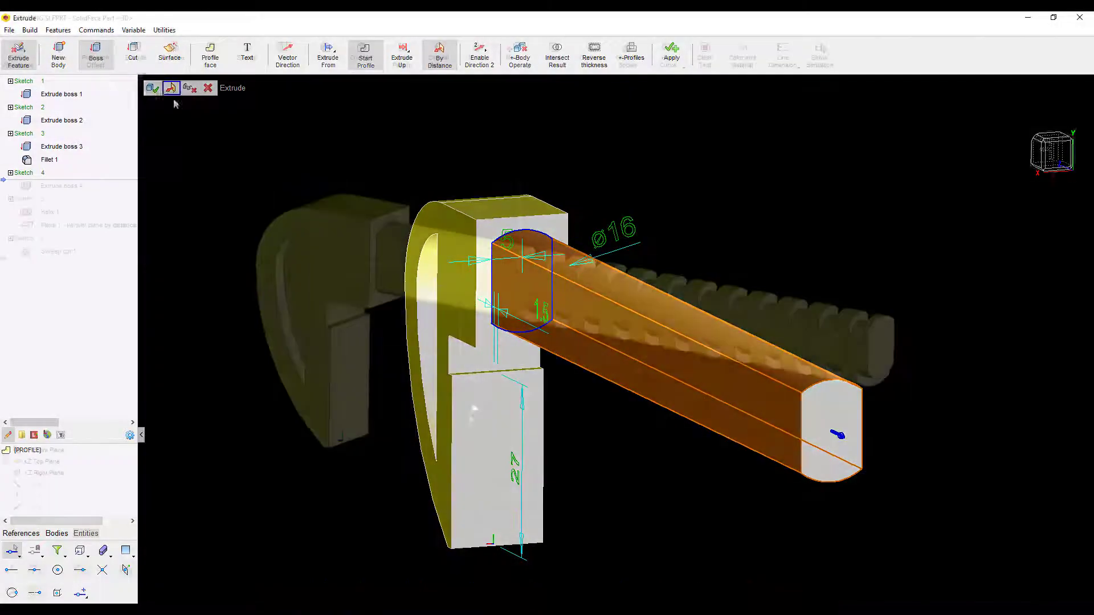
Start a new sketch on the YZ Right Plane in the right view of the threaded shaft
middle_click_drag(747, 307, 657, 364)
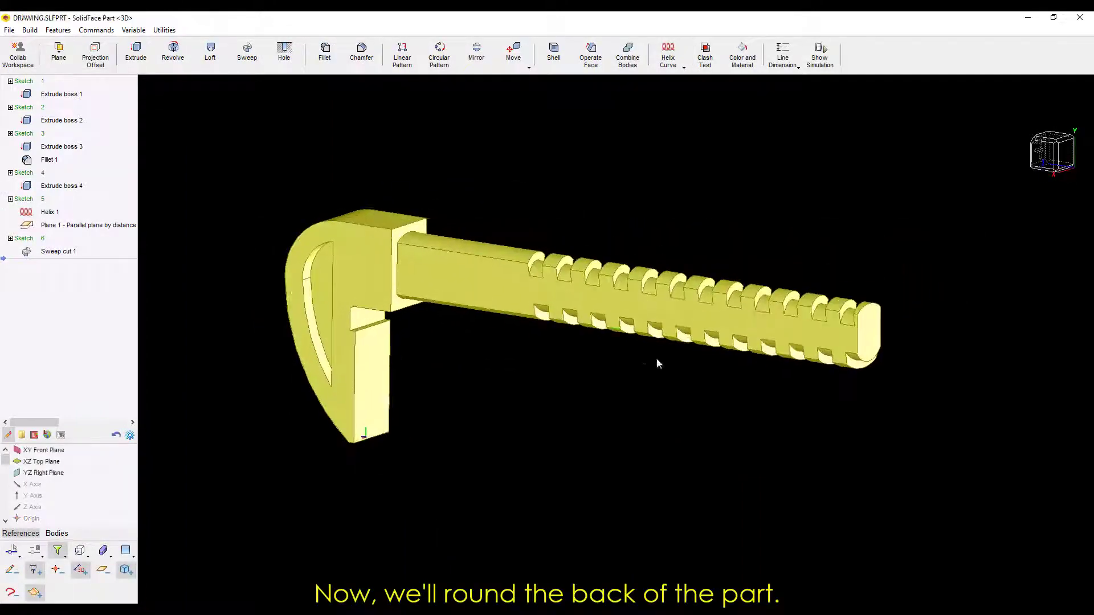
scroll(658, 364, "up", 1)
middle_click_drag(819, 243, 703, 267)
scroll(703, 266, "up", 1)
left_click(1052, 185)
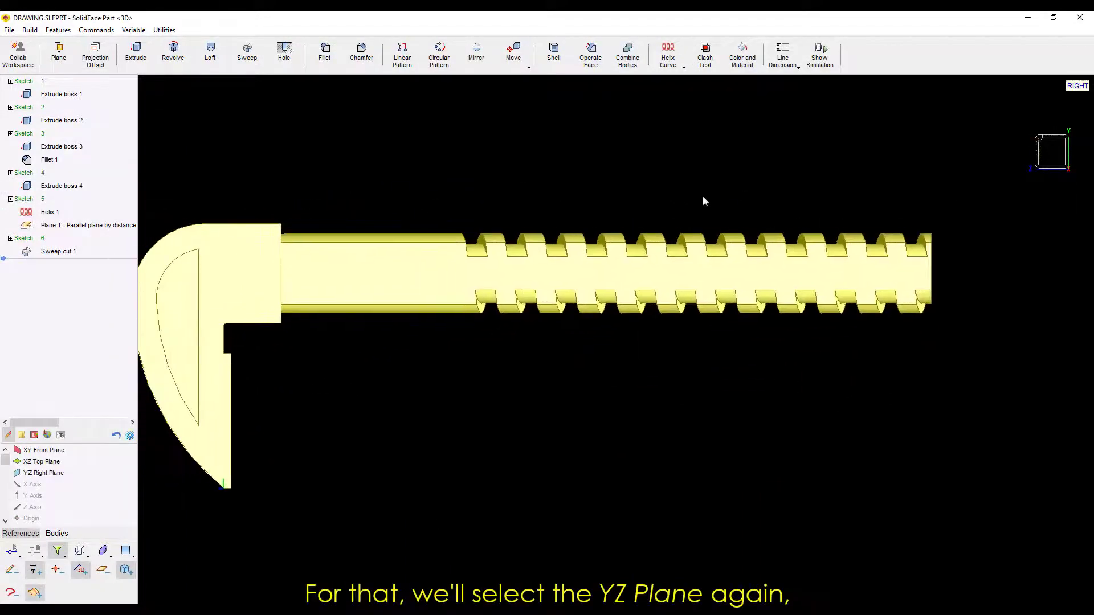
left_click(44, 473)
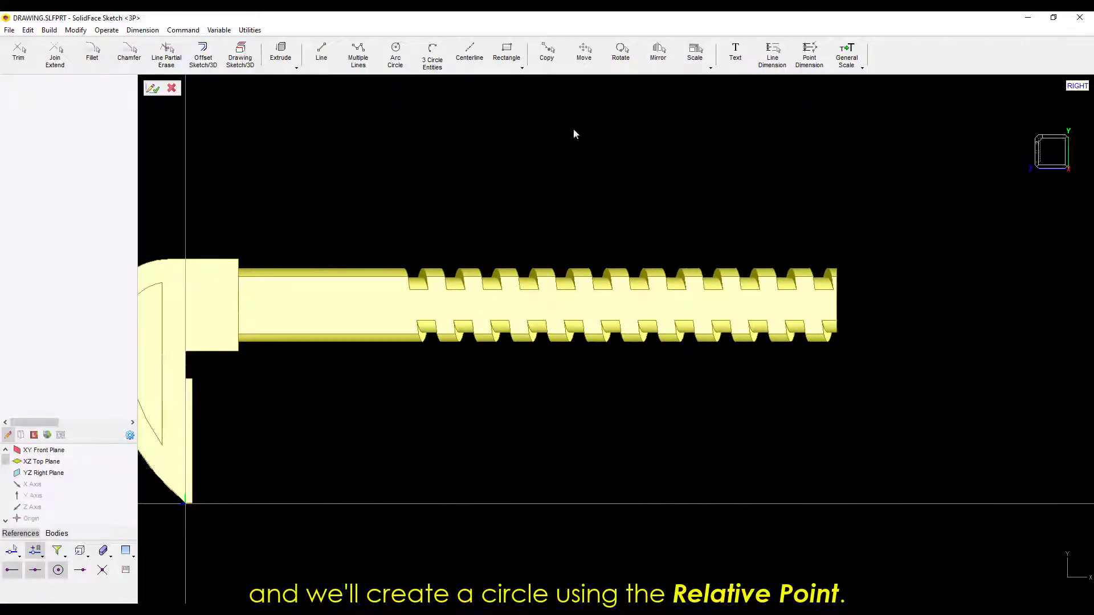
Draw a circle of 8 mm radius centred by Relative Point 8 mm in X and 0 mm in Y from the shaft's end midpoint
left_click(402, 61)
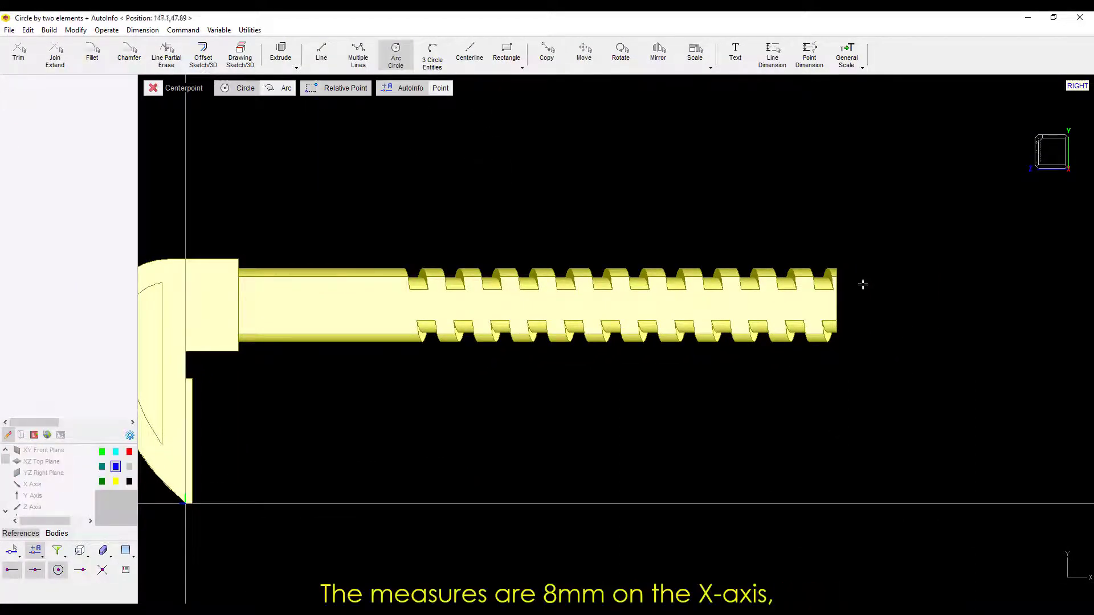
left_click(835, 302)
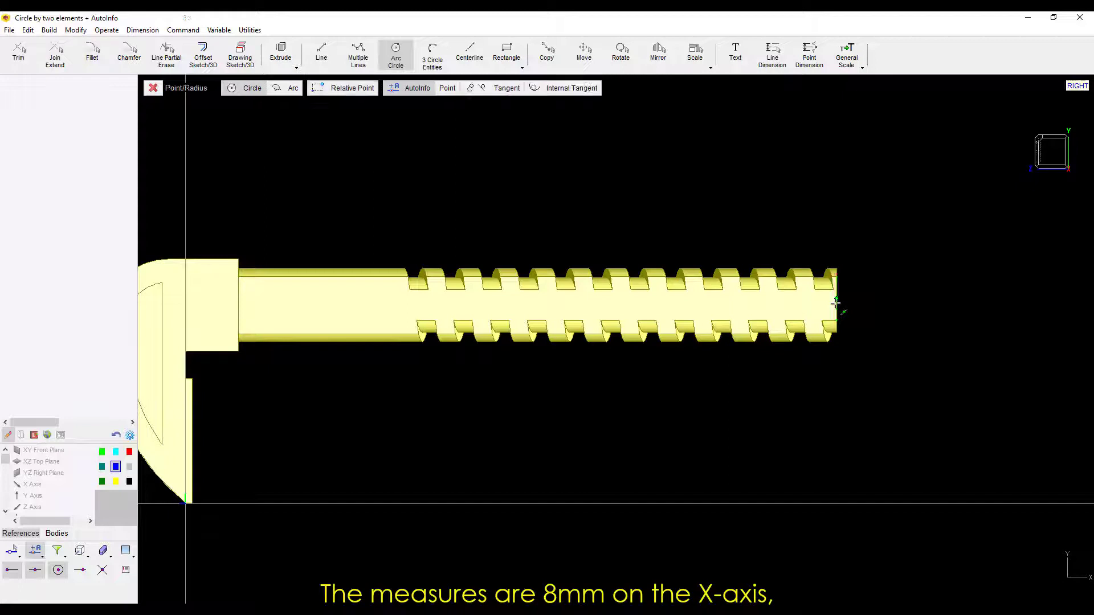
key("Escape")
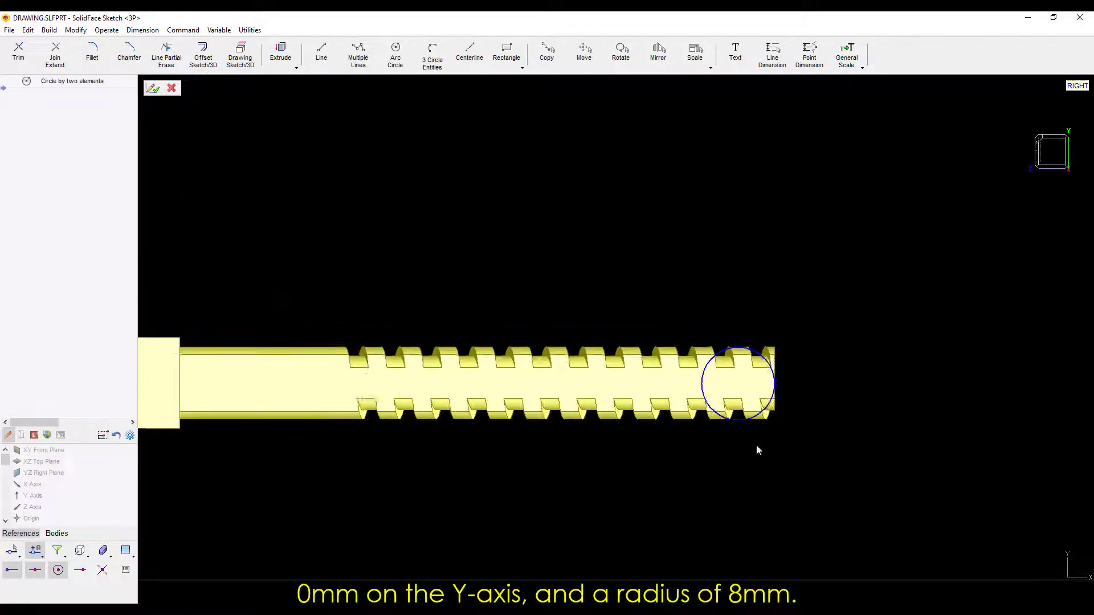
Complete the end profile with three lines from the circle's quadrants around the shaft tip and extrude it as a cut
left_click(323, 61)
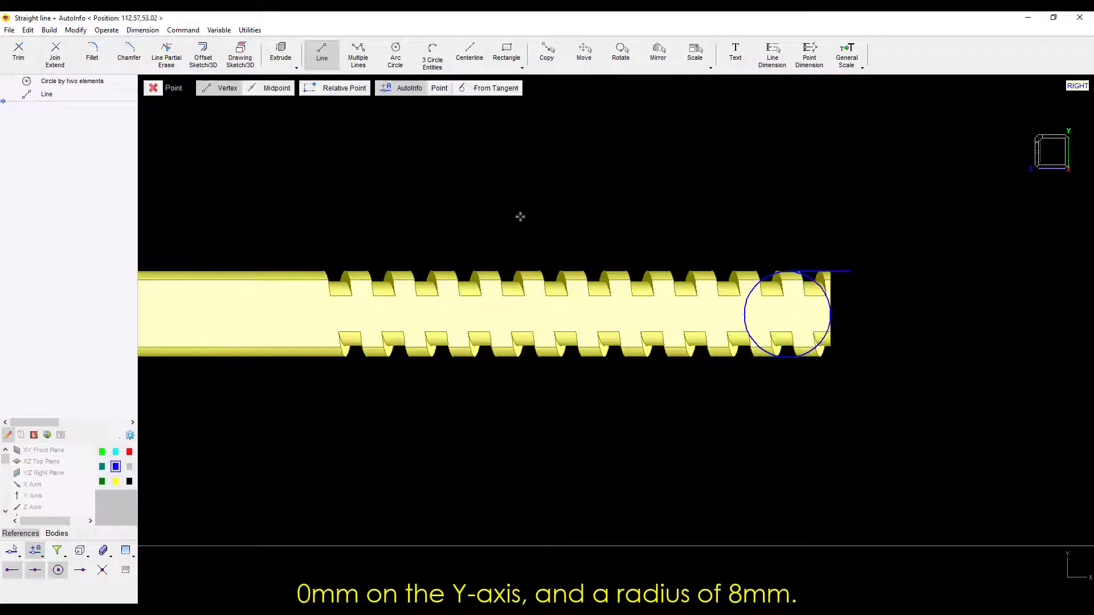
right_click(792, 134)
left_click(809, 156)
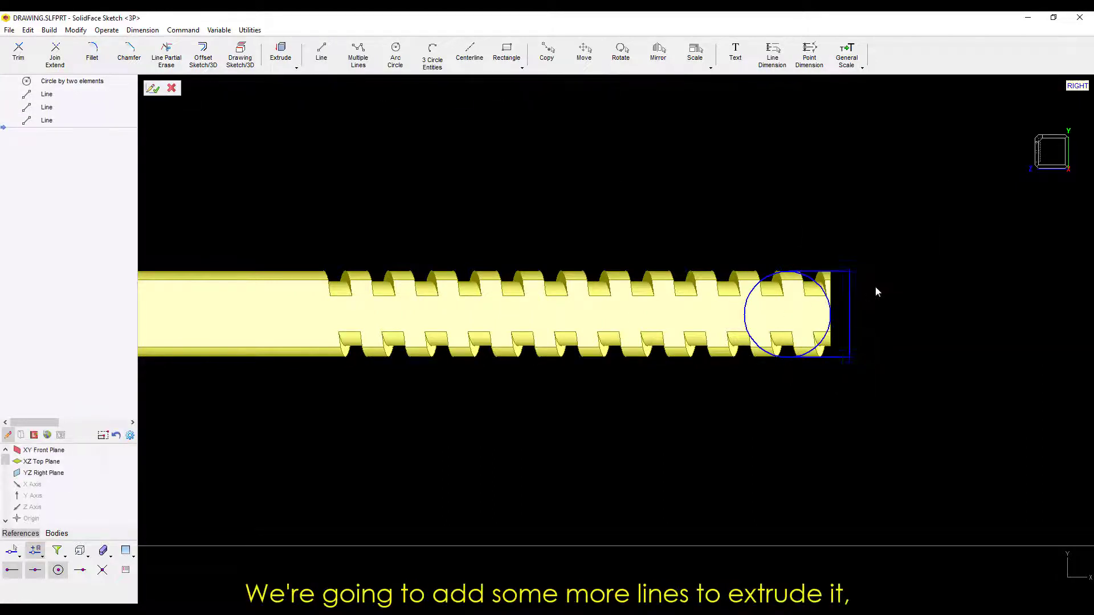
key("Escape")
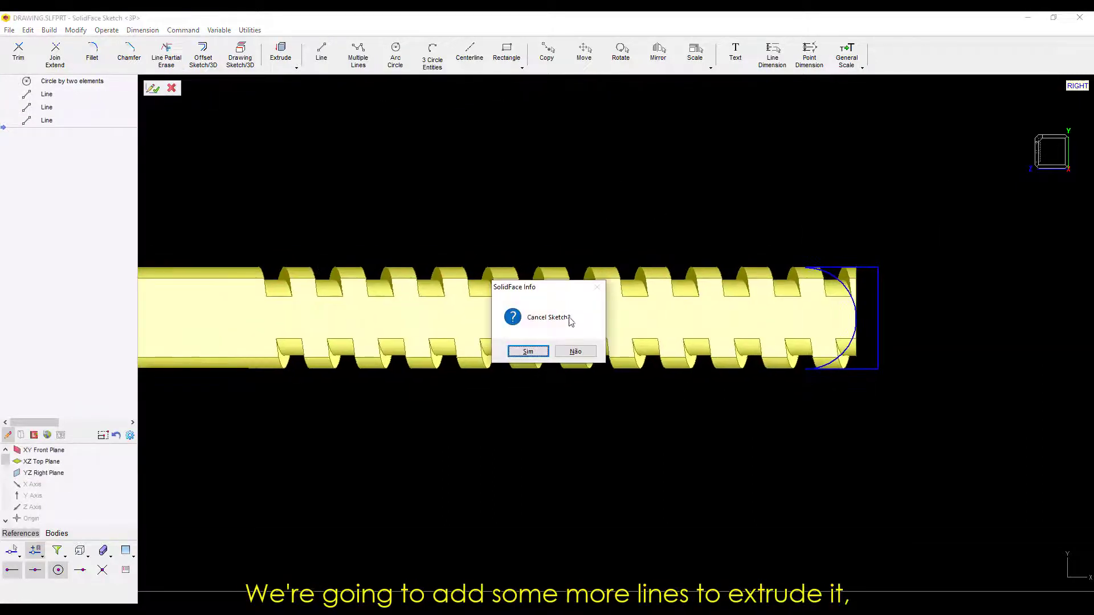
left_click(576, 352)
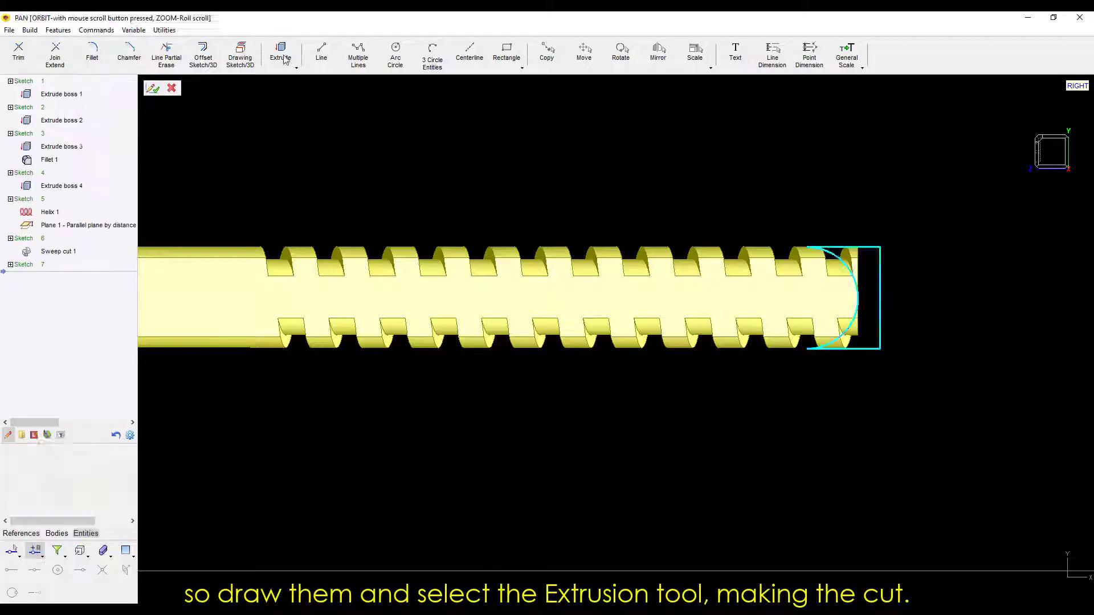
left_click(283, 59)
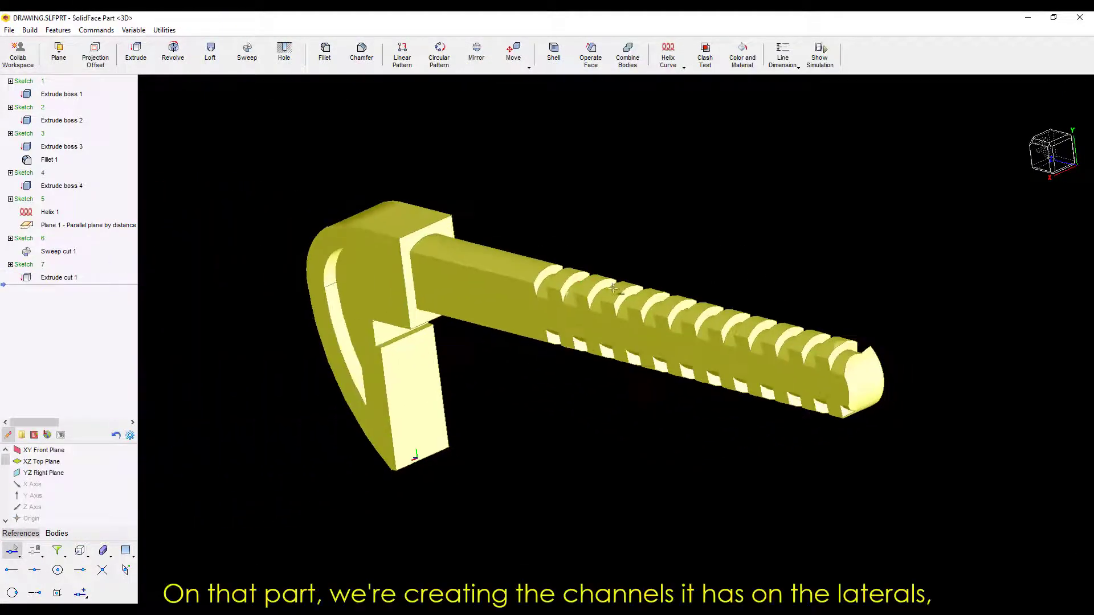
Start a new sketch on the flat side face of the threaded shaft
middle_click_drag(784, 276, 719, 232)
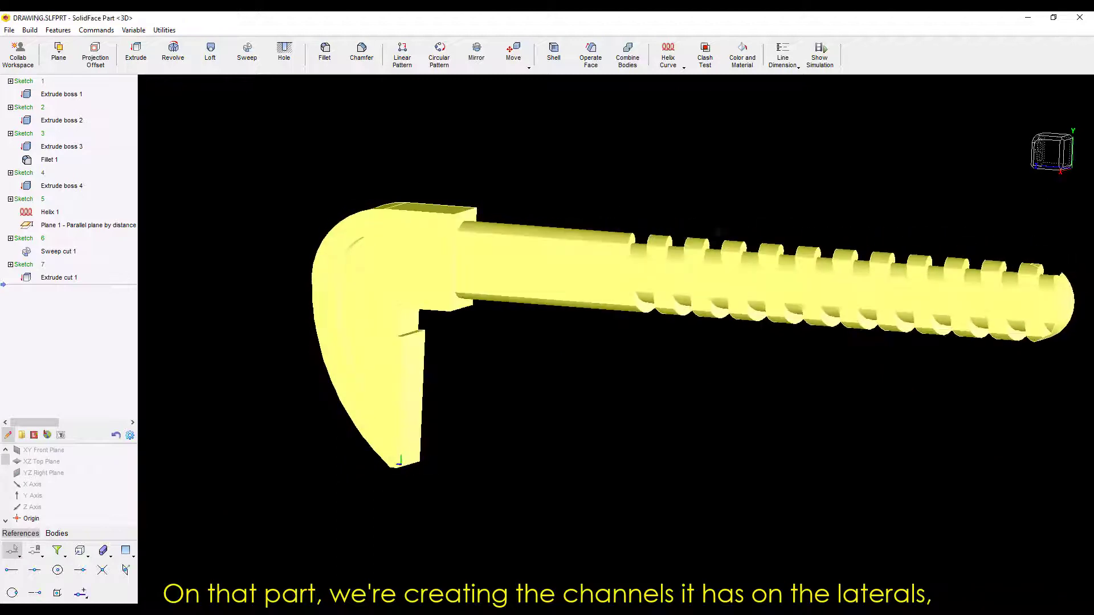
middle_click_drag(834, 212, 630, 267)
left_click(603, 269)
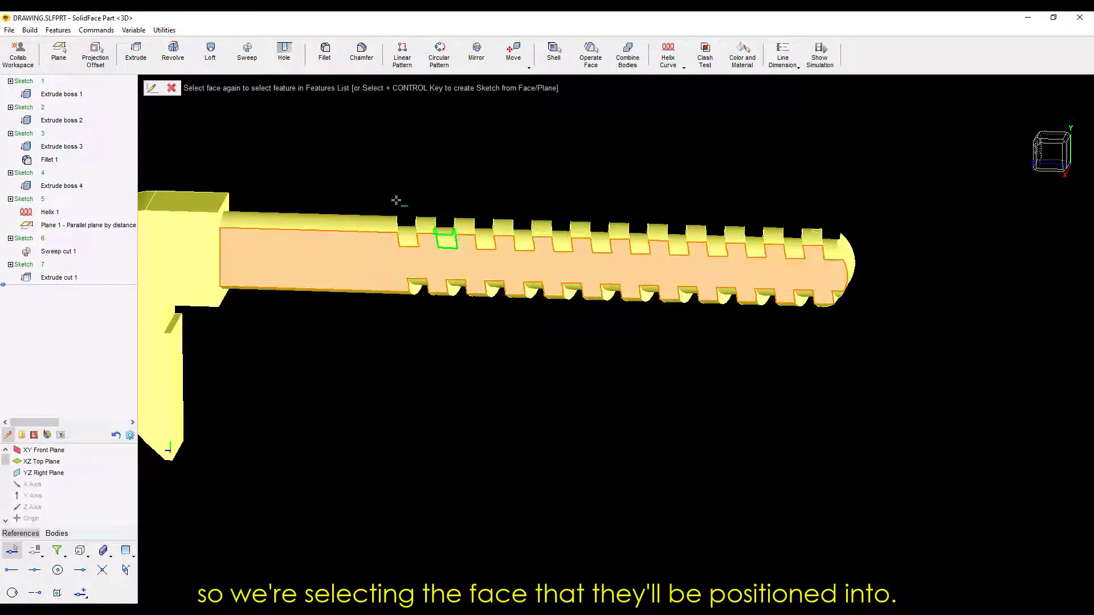
left_click(152, 88)
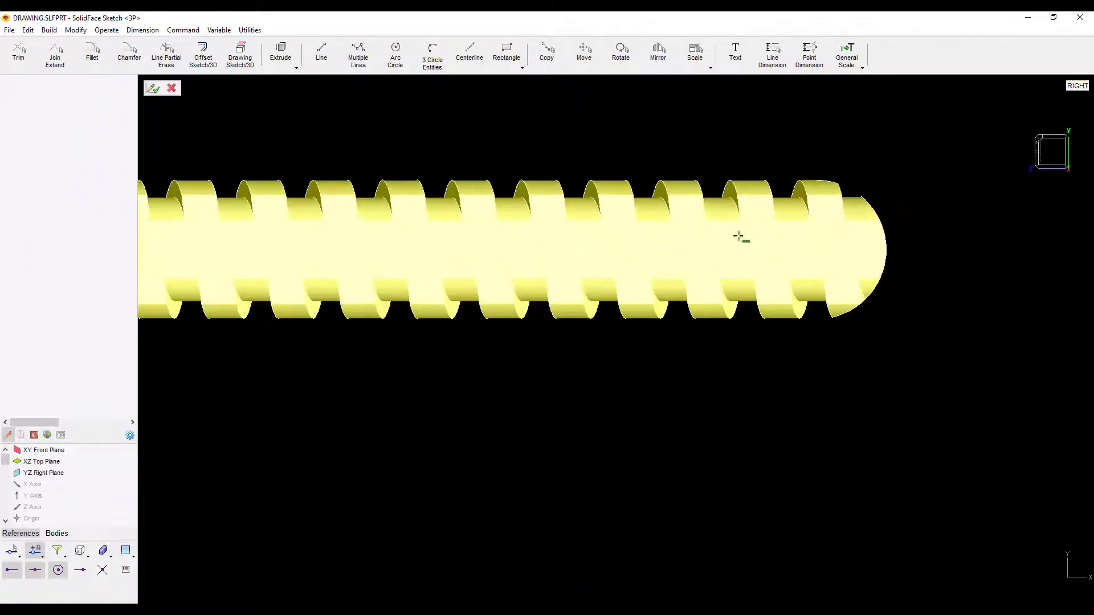
Draw a 6 mm diameter circle on the shaft's centreline near its rounded end
left_click(406, 66)
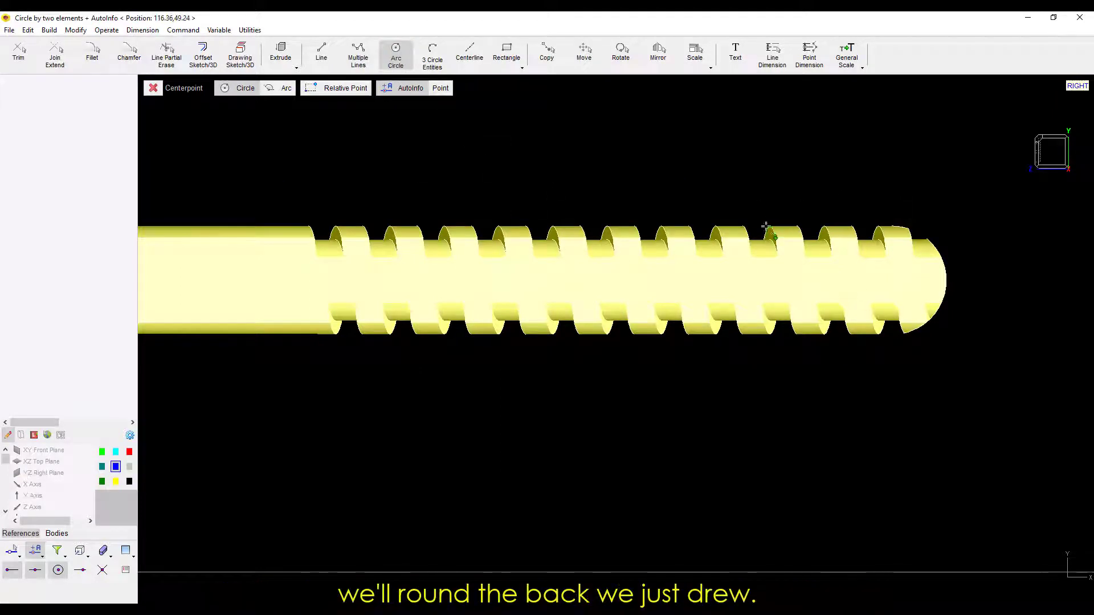
scroll(654, 205, "down", 3)
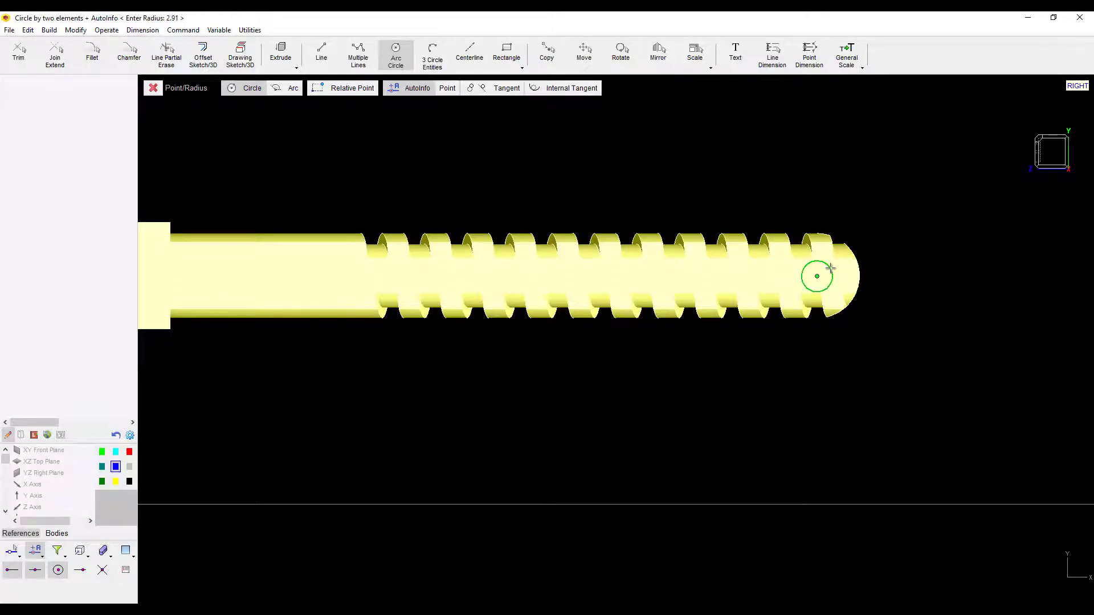
left_click(830, 268)
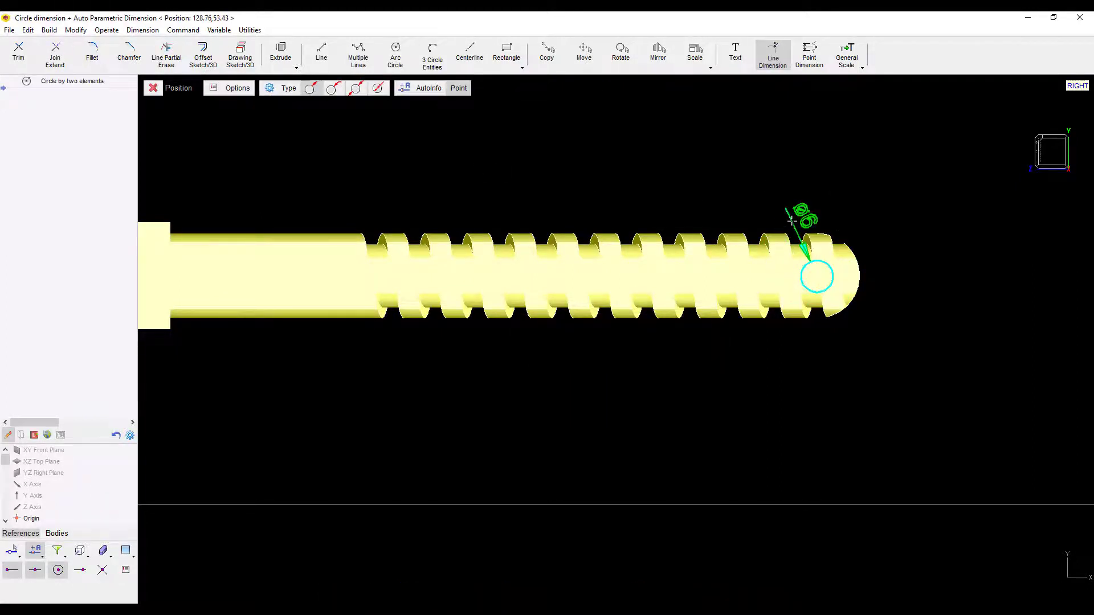
key("Escape")
Draw a rectangle from the circle's upper quadrant with a length of -95 mm and a height of -6 mm
scroll(785, 222, "up", 2)
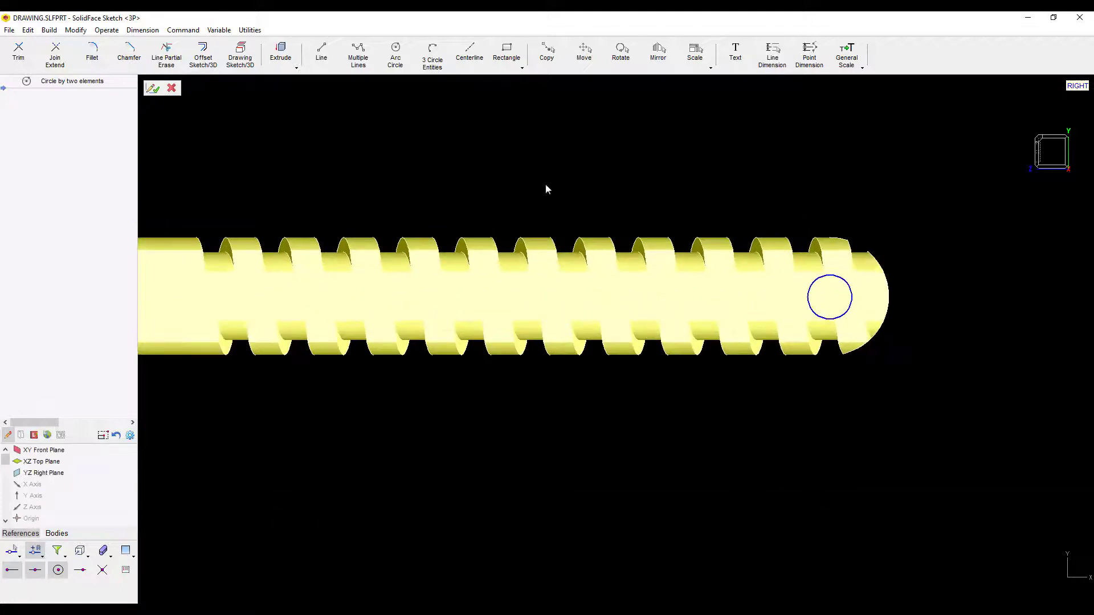
left_click(511, 51)
right_click(735, 177)
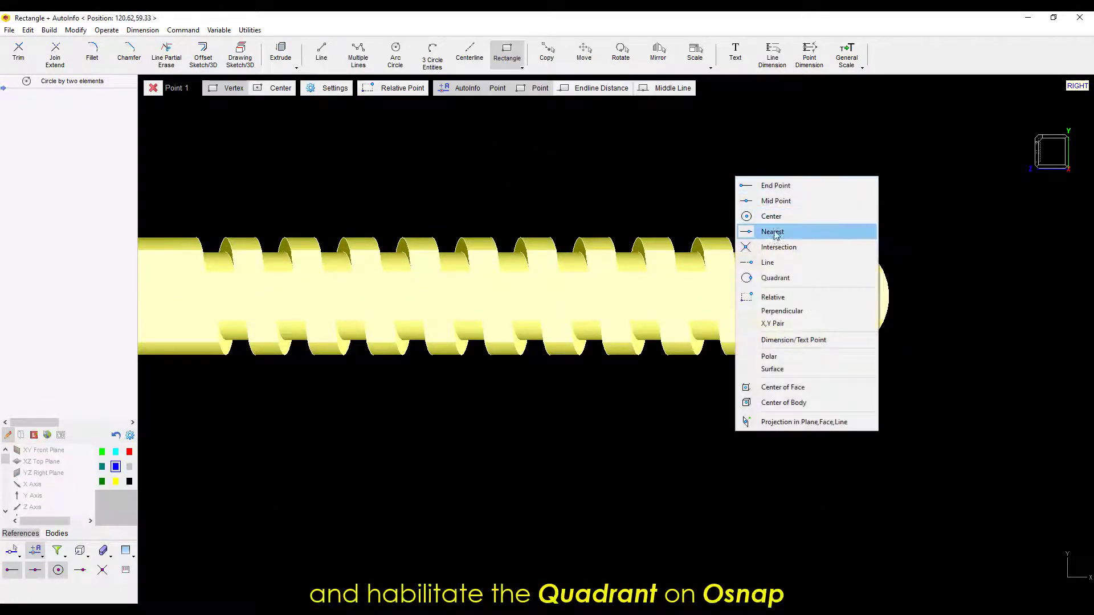
left_click(773, 278)
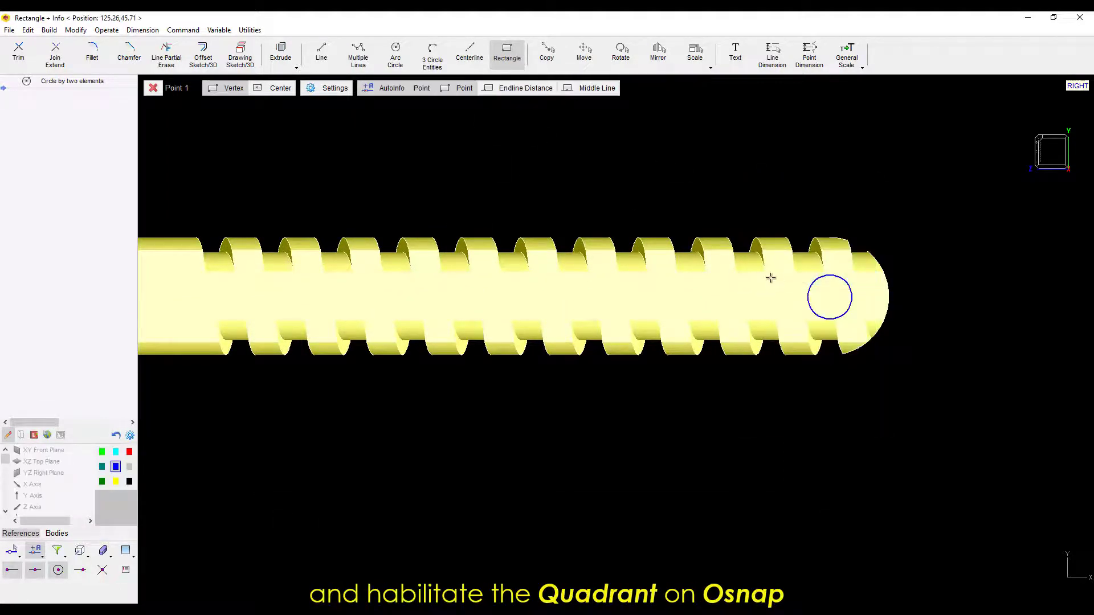
left_click(814, 277)
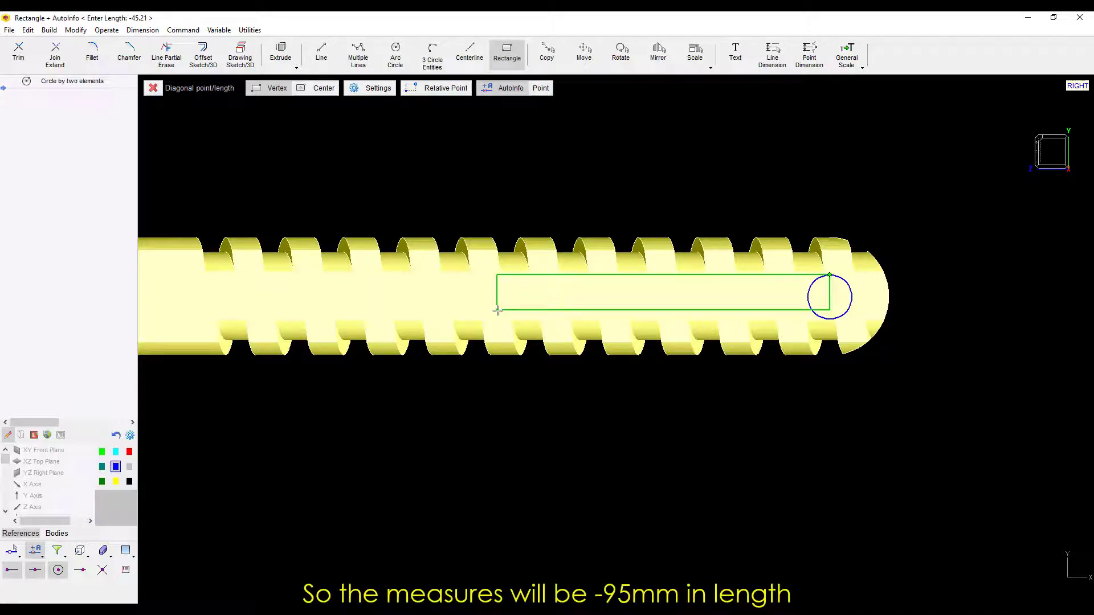
type("-95")
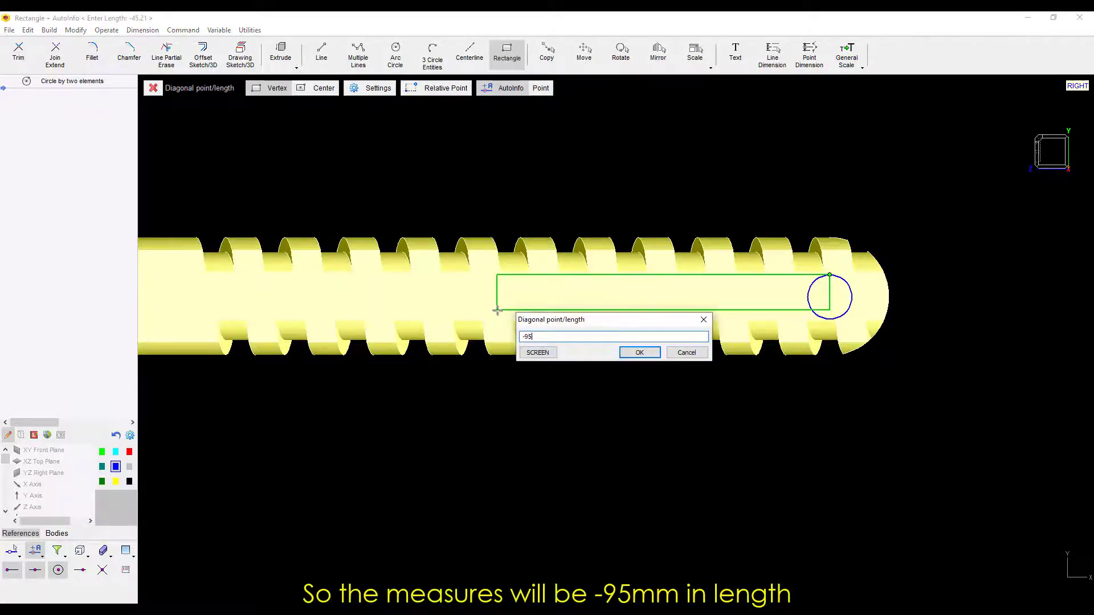
key("Return")
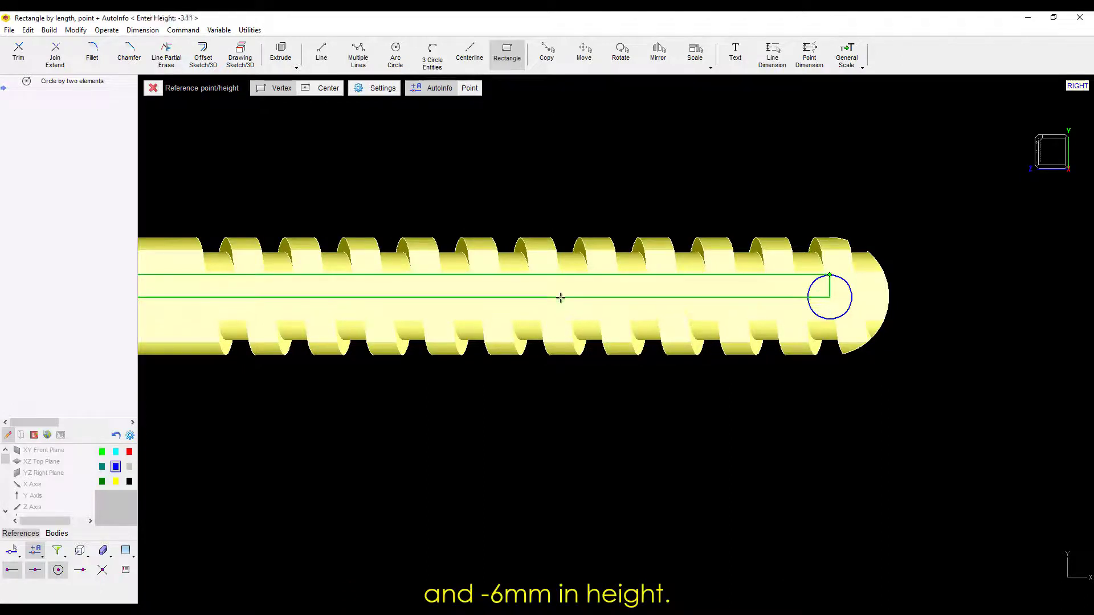
type("-6")
key("Return")
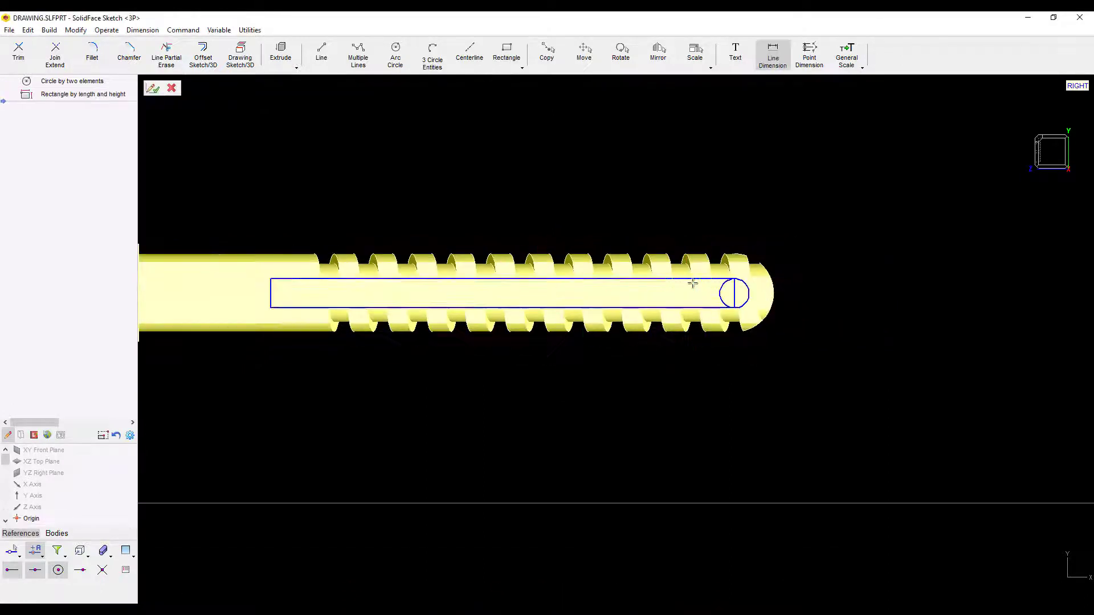
Draw a matching circle centred on the rectangle's far short side, clear the inner lines and extrude the slot as a 2.5 mm deep cut
left_click(395, 54)
left_click(374, 309)
left_click(374, 293)
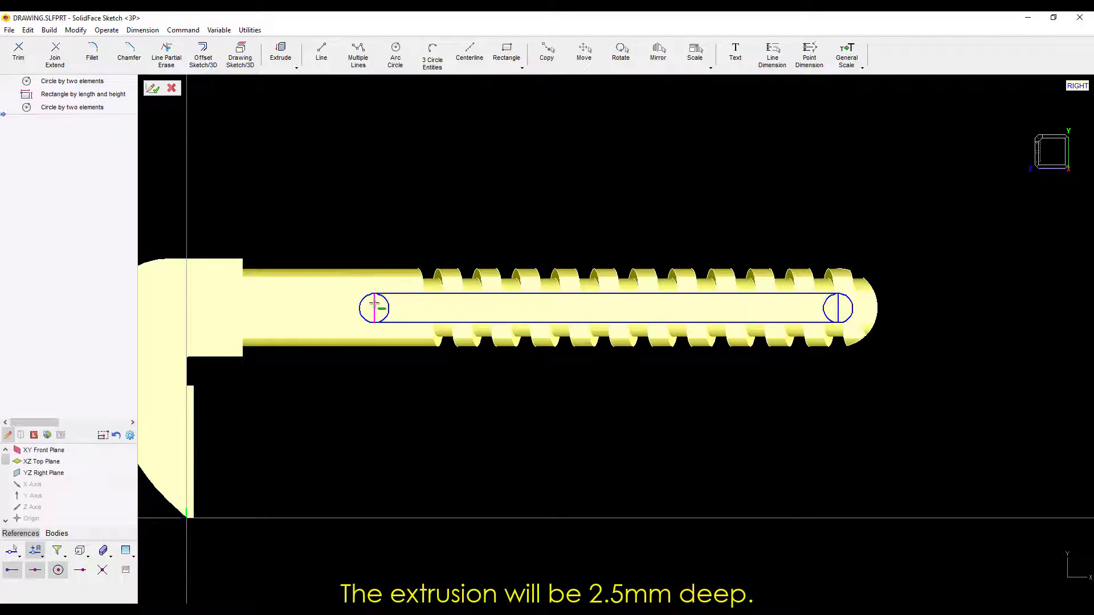
left_click(375, 308)
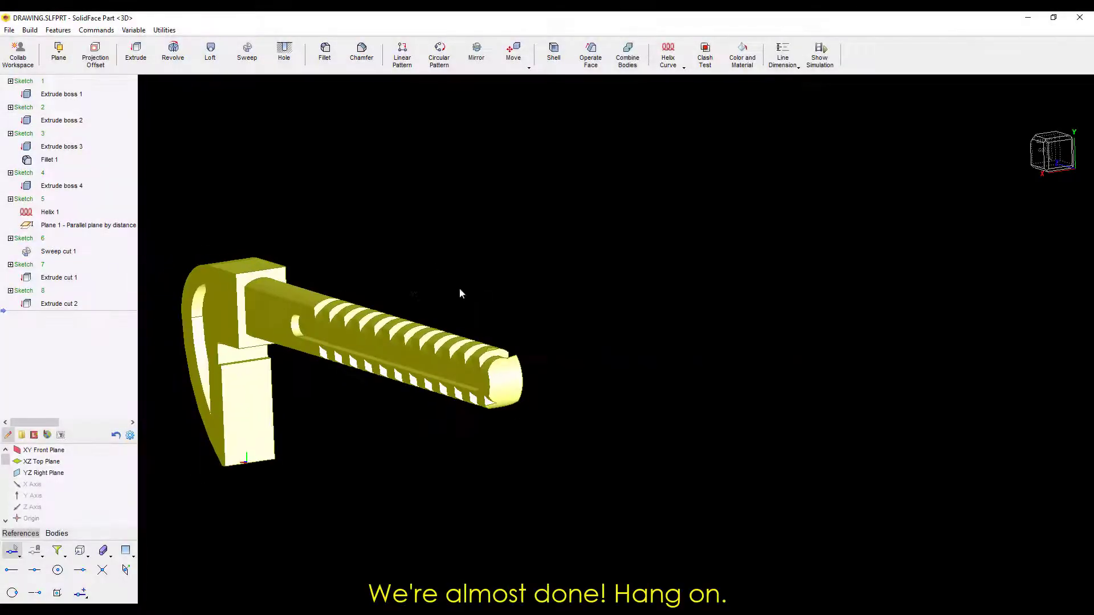
Mirror the slot cut about the YZ Right Plane to the shaft's opposite side face
mouse_move(459, 290)
right_mouse_down()
mouse_move(631, 292)
mouse_move(618, 217)
right_mouse_up()
scroll(571, 304, "down", 1)
scroll(570, 291, "up", 4)
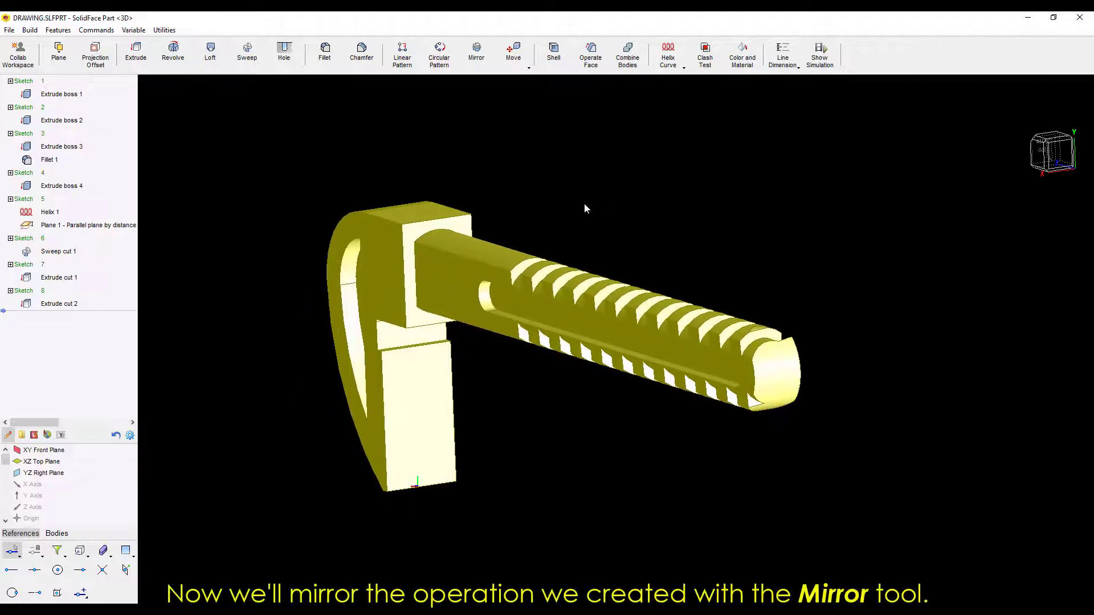
left_click(477, 55)
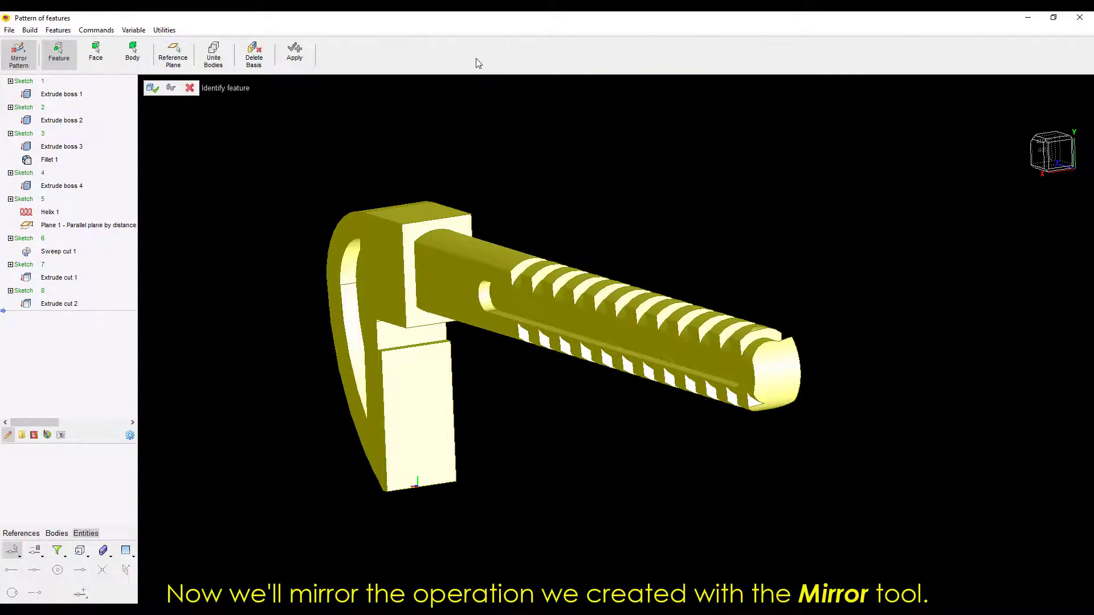
left_click(498, 295)
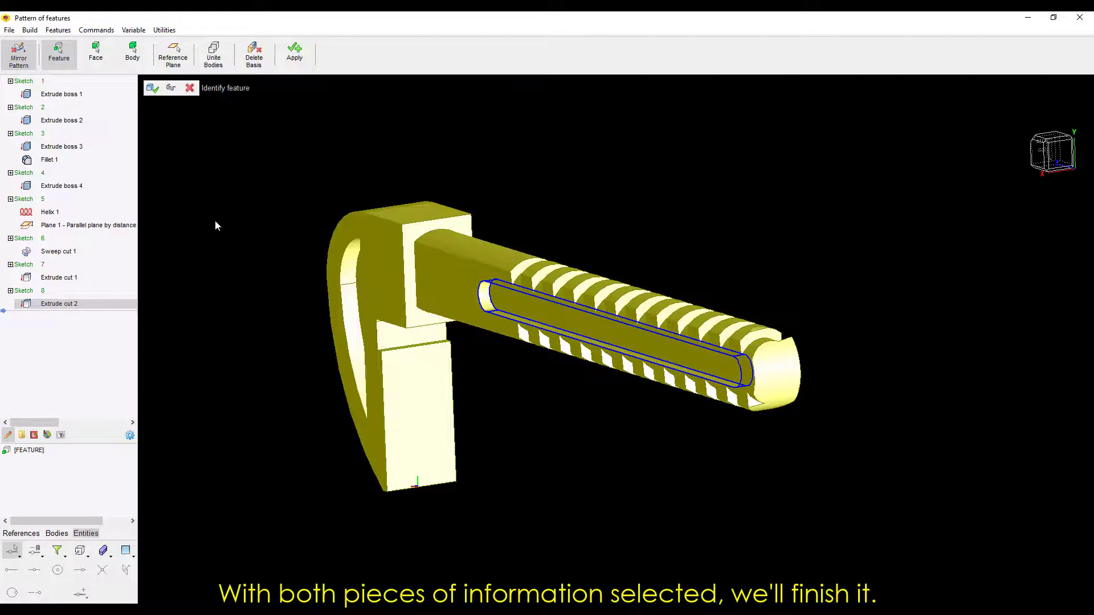
left_click(174, 69)
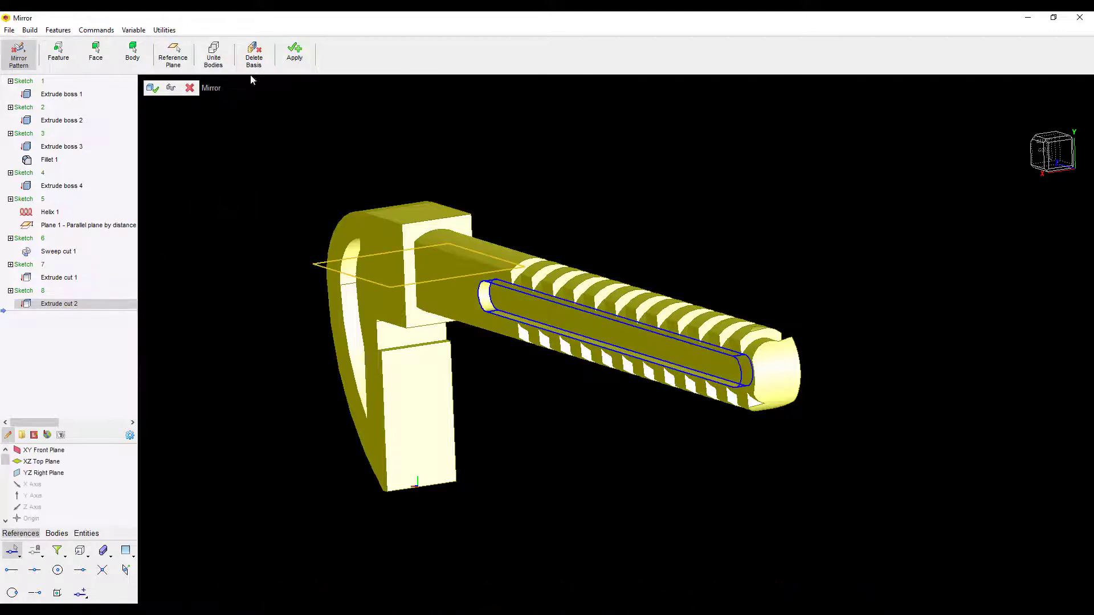
left_click(44, 473)
left_click(153, 89)
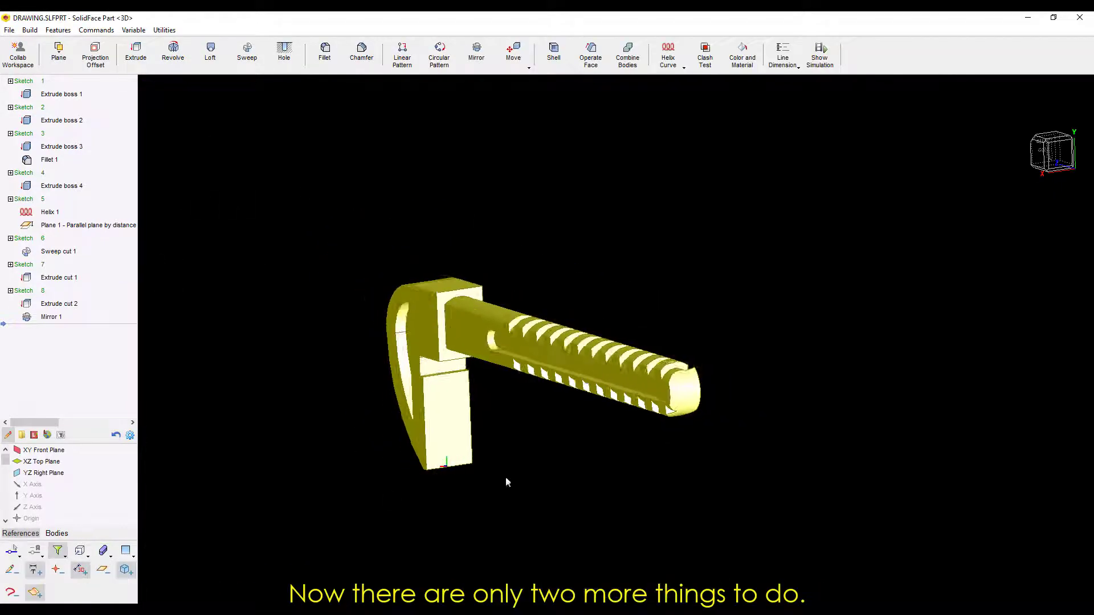
Change the part's material to Carbon Steel
middle_click_drag(505, 477, 496, 420)
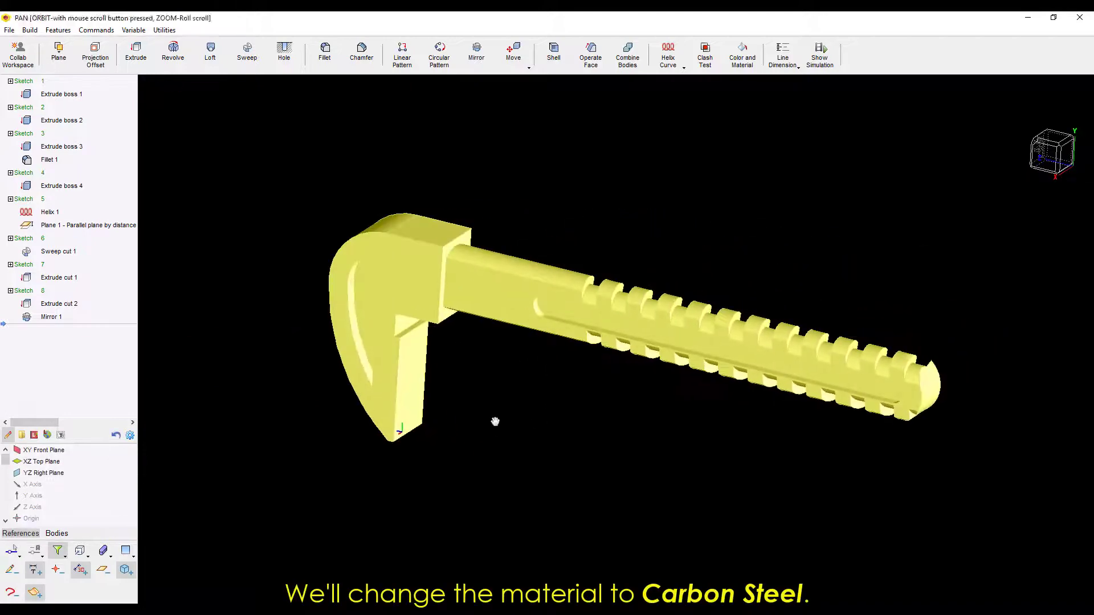
middle_click_drag(653, 178, 323, 281)
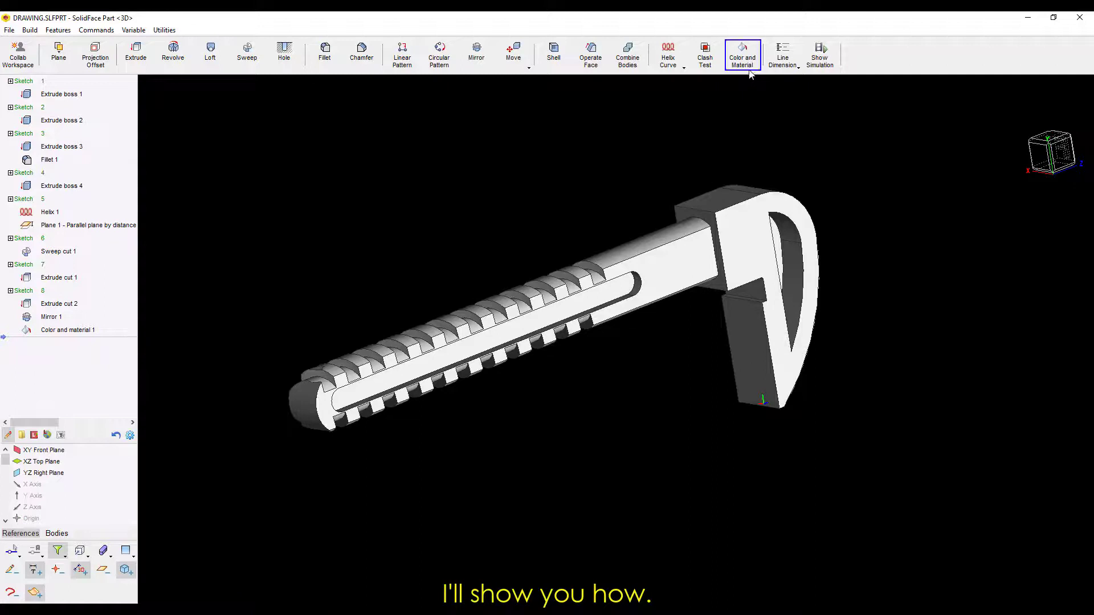
Start another Color and Material assignment and choose red as its colour
left_click(747, 64)
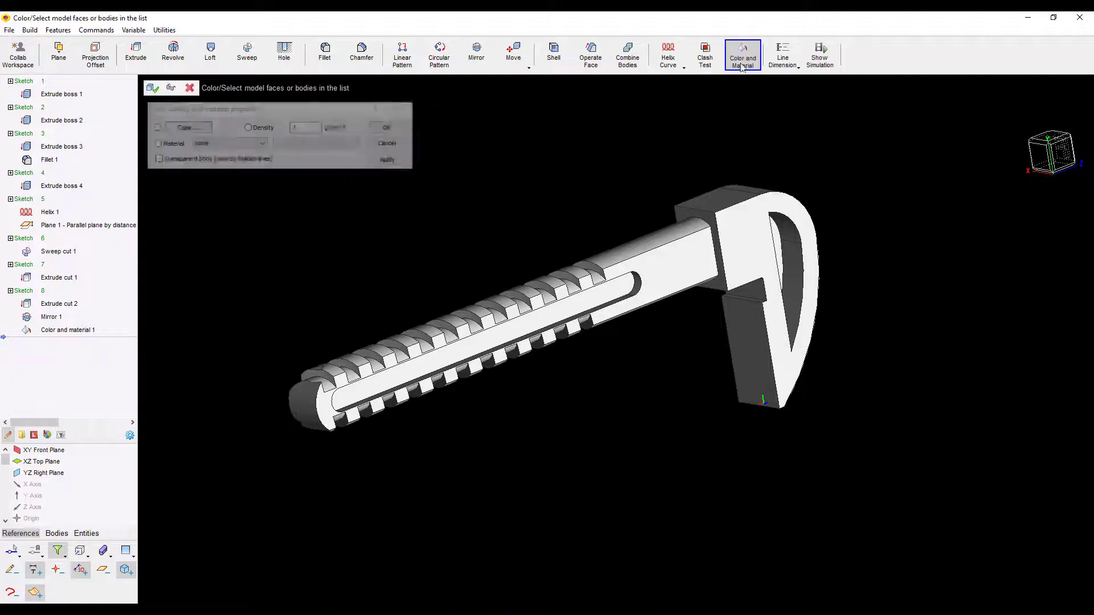
left_click(177, 131)
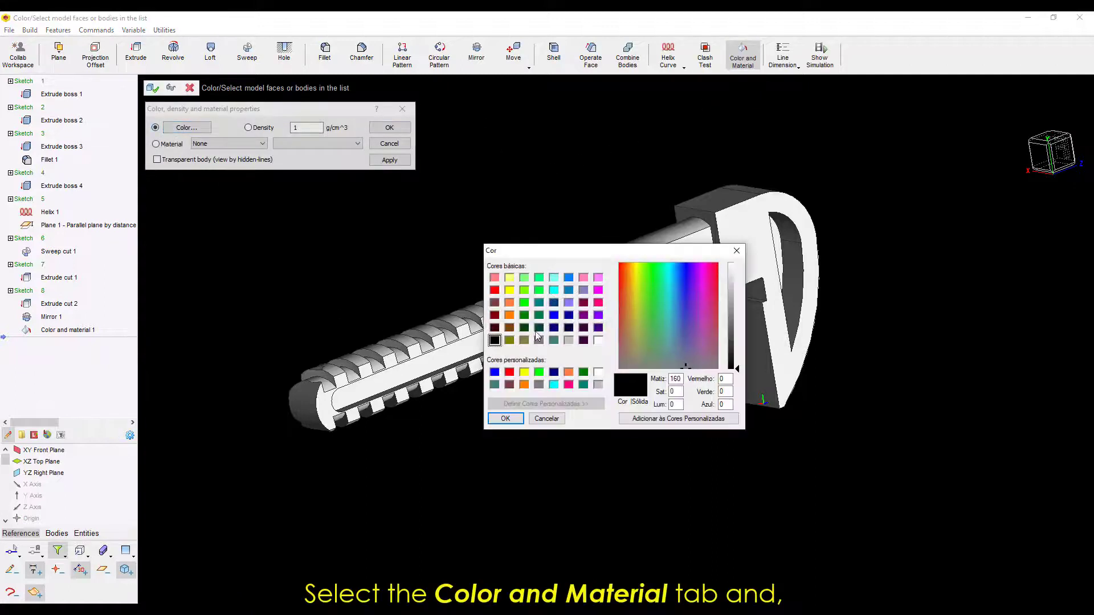
left_click(509, 373)
left_click(505, 418)
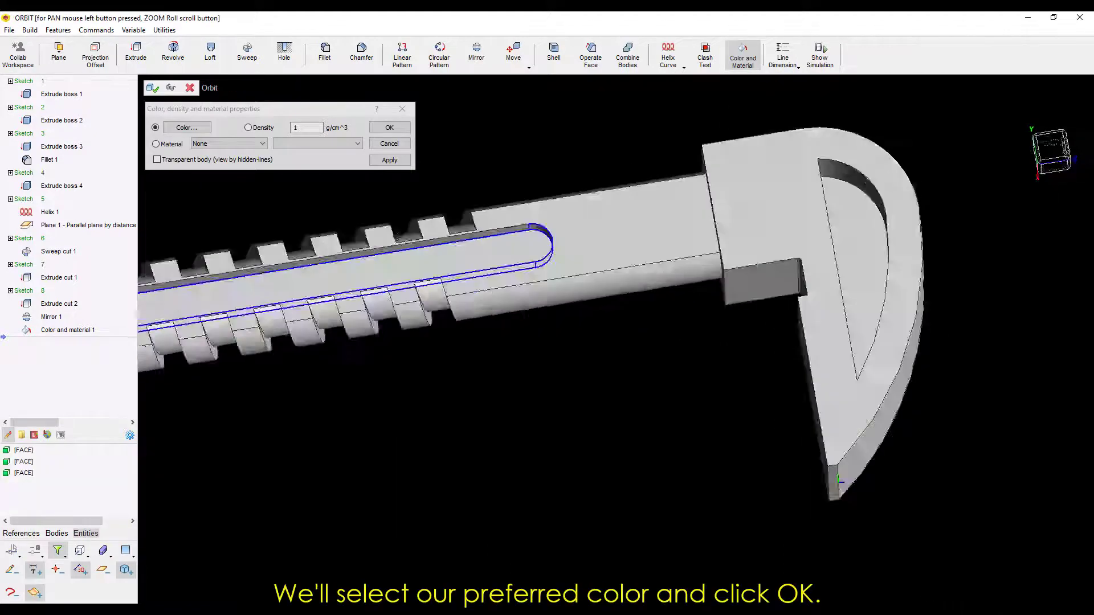
Select the faces of both side channels, the threaded shaft and the hook-shaped jaw for the colour assignment
middle_click_drag(365, 308, 437, 306)
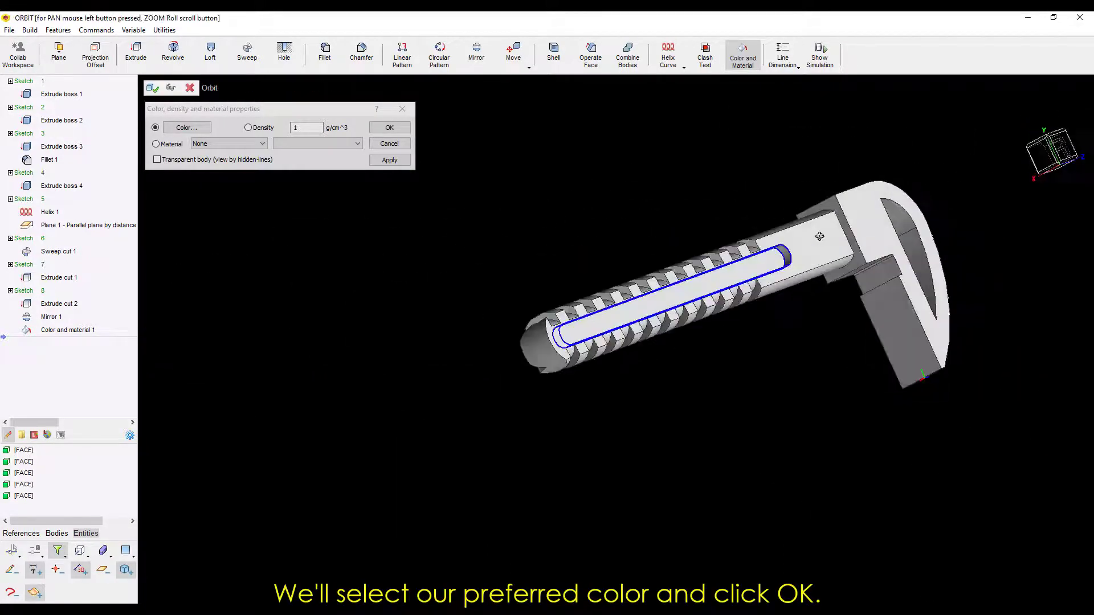
middle_click_drag(399, 320, 420, 334)
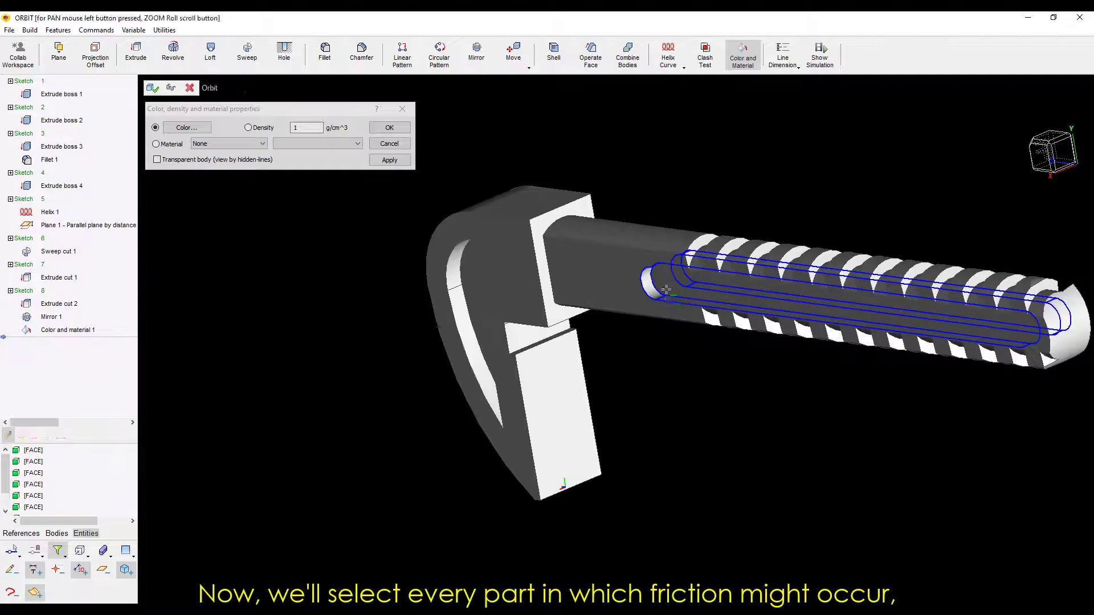
middle_click_drag(536, 365, 557, 385)
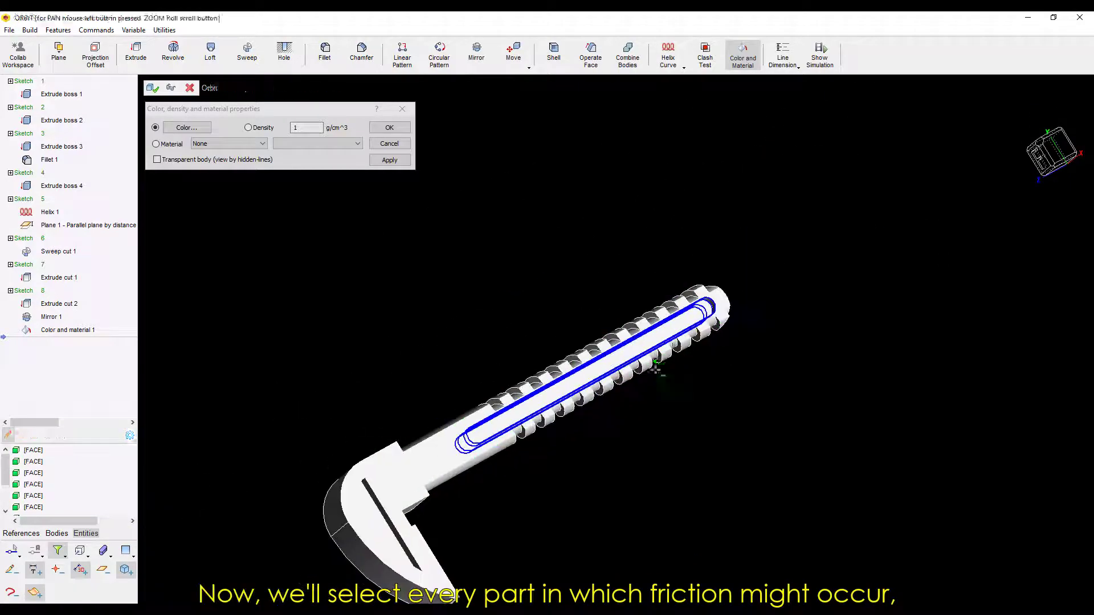
middle_click_drag(564, 433, 581, 445)
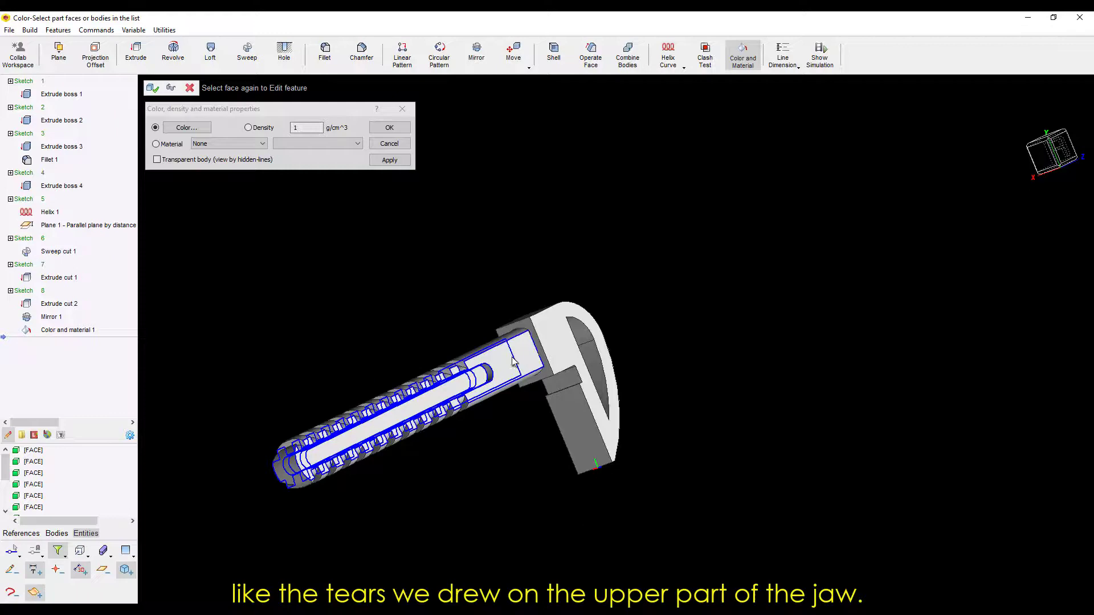
middle_click_drag(490, 365, 523, 331)
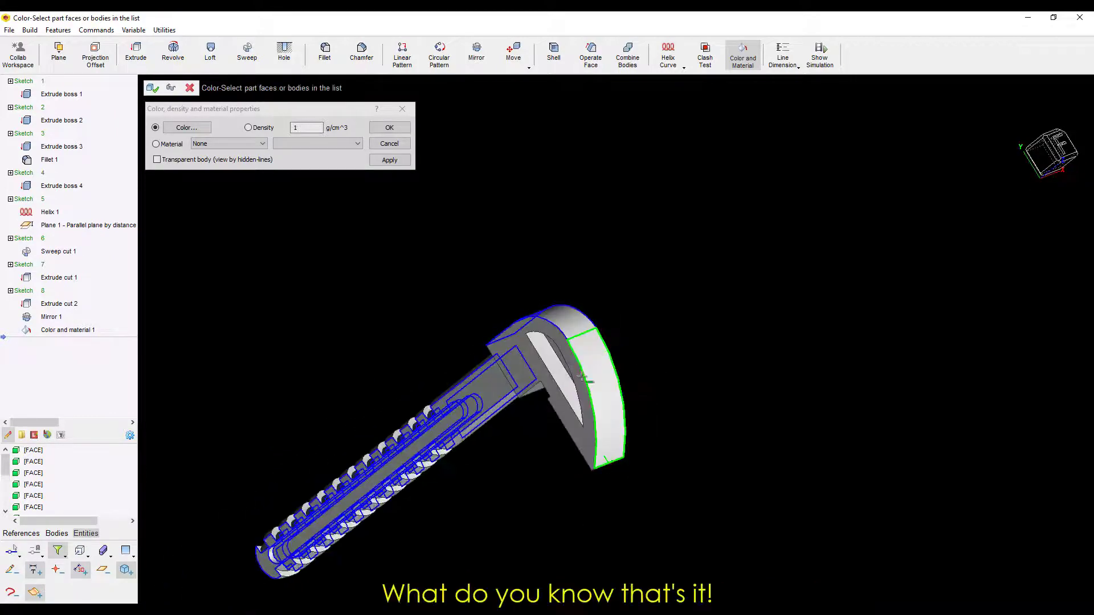